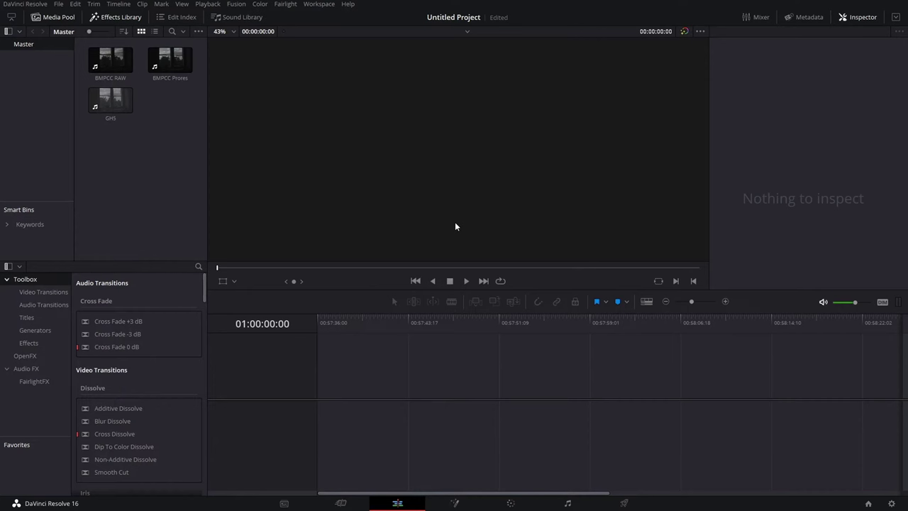
# Set colour management to ACEScc, ACES 1.1, Blackmagic Design Film IDT and Rec.709 ODT
pyautogui.click(892, 502)
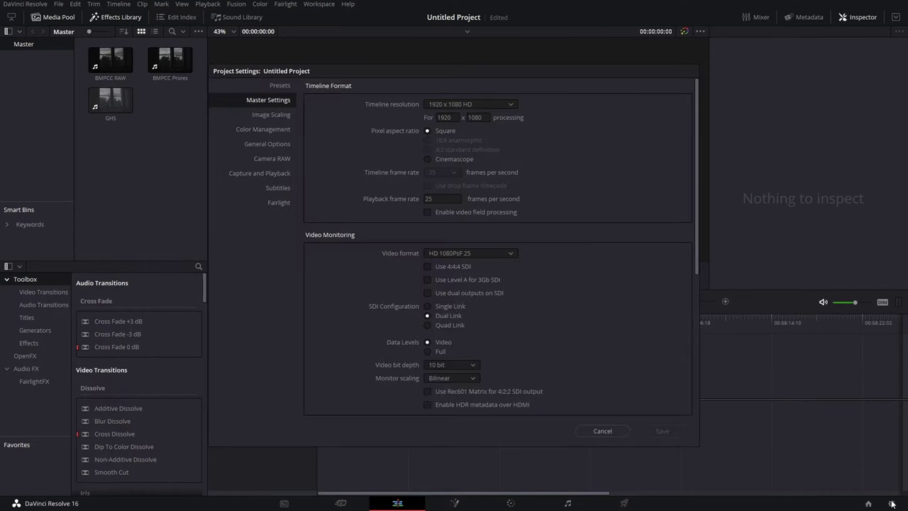
pyautogui.click(259, 129)
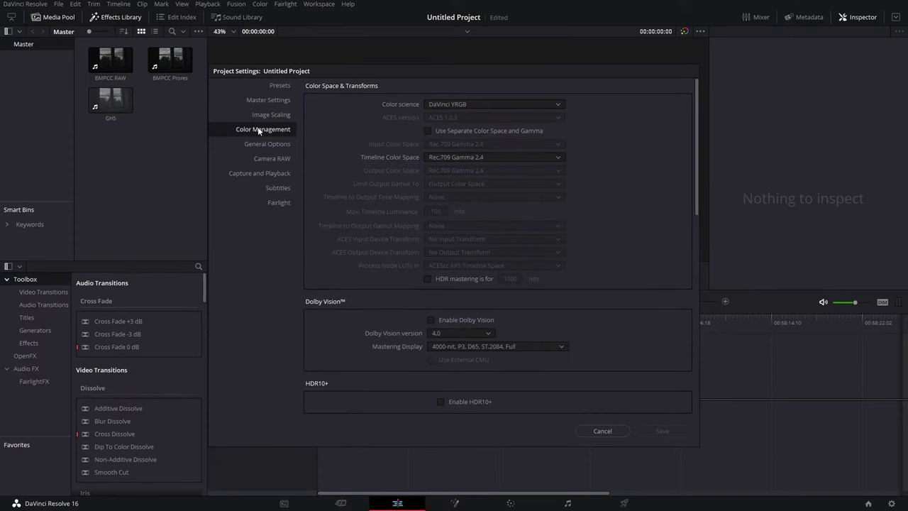
pyautogui.click(495, 104)
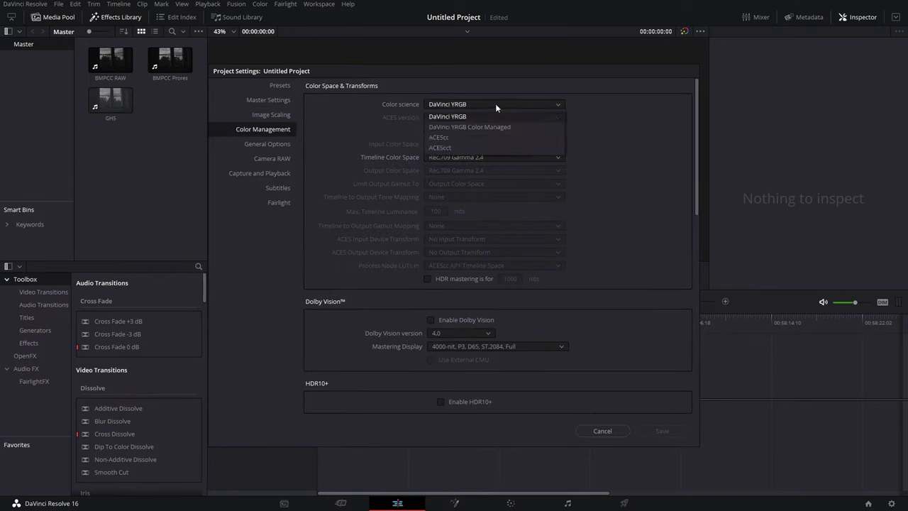
pyautogui.click(443, 137)
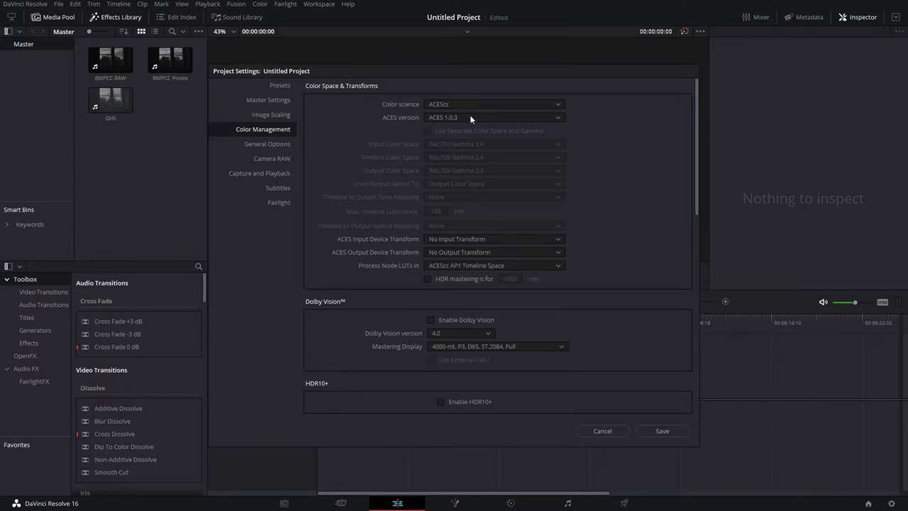
pyautogui.click(470, 117)
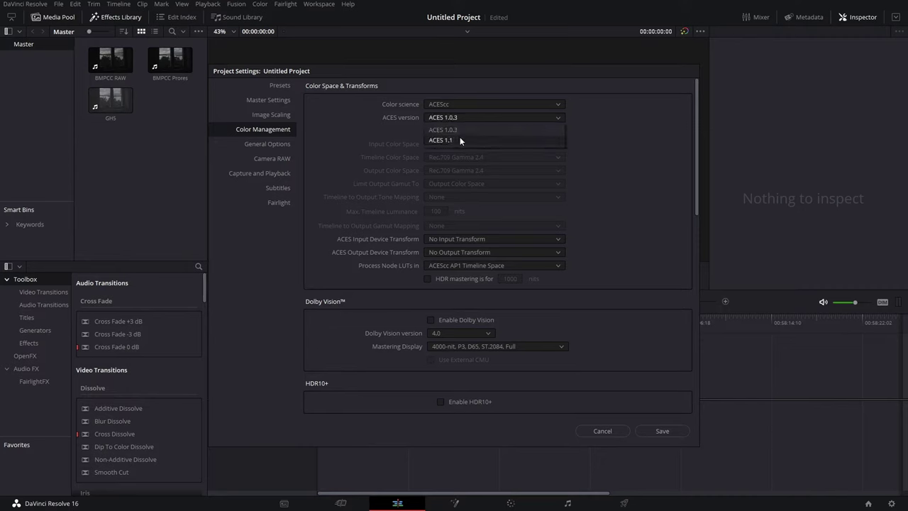
pyautogui.click(460, 139)
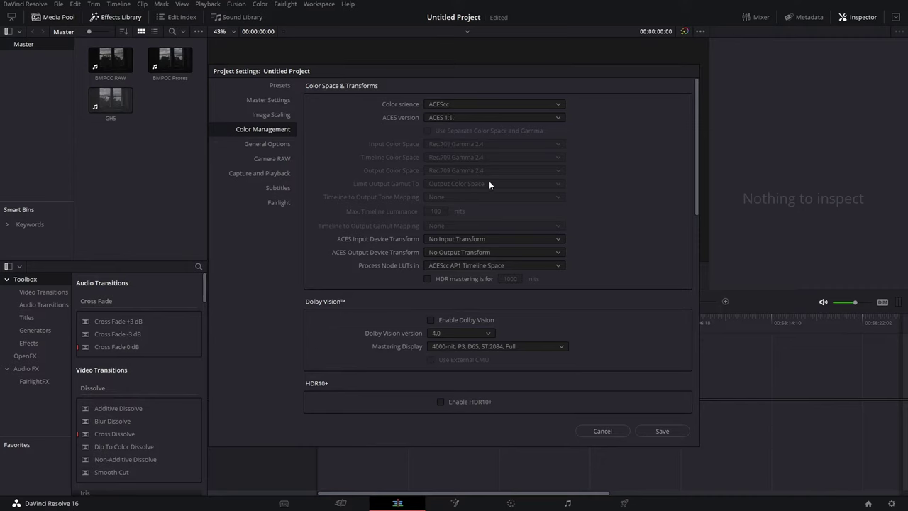
pyautogui.click(509, 253)
pyautogui.scroll(-3, 477, 295)
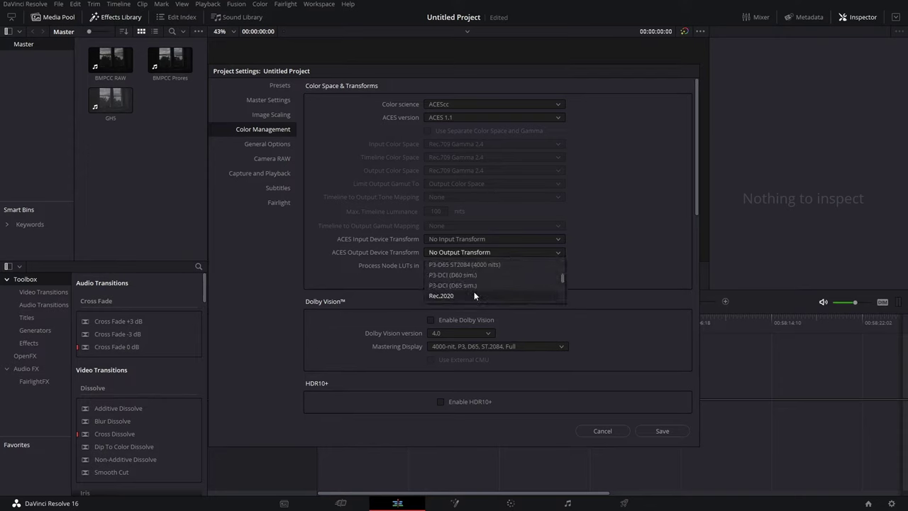
pyautogui.scroll(-4, 474, 295)
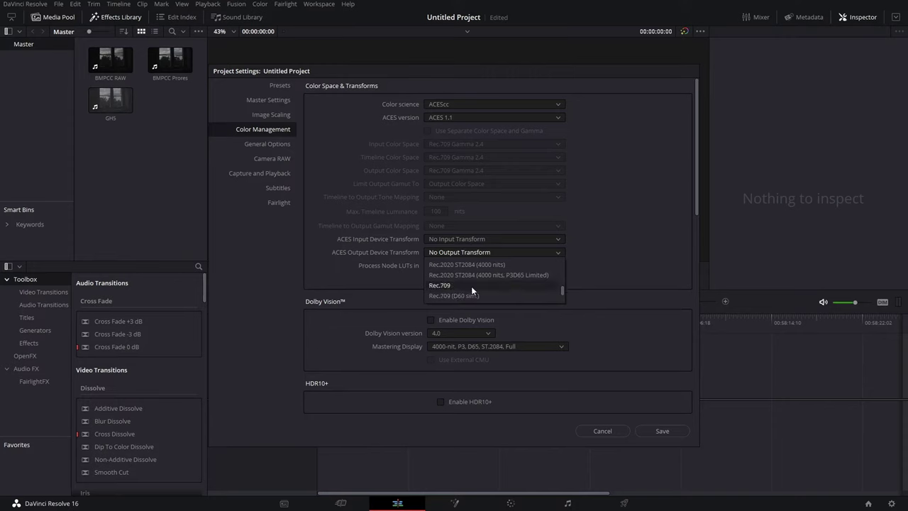
pyautogui.click(444, 286)
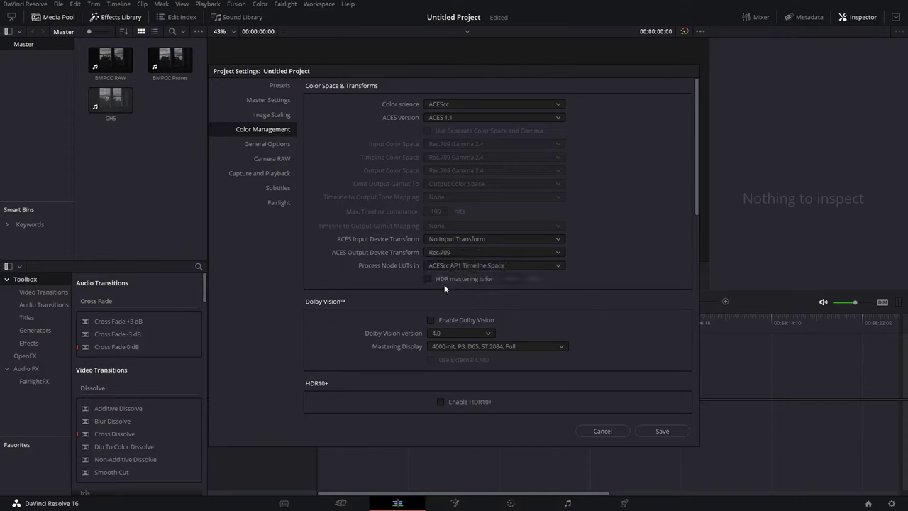
pyautogui.click(556, 239)
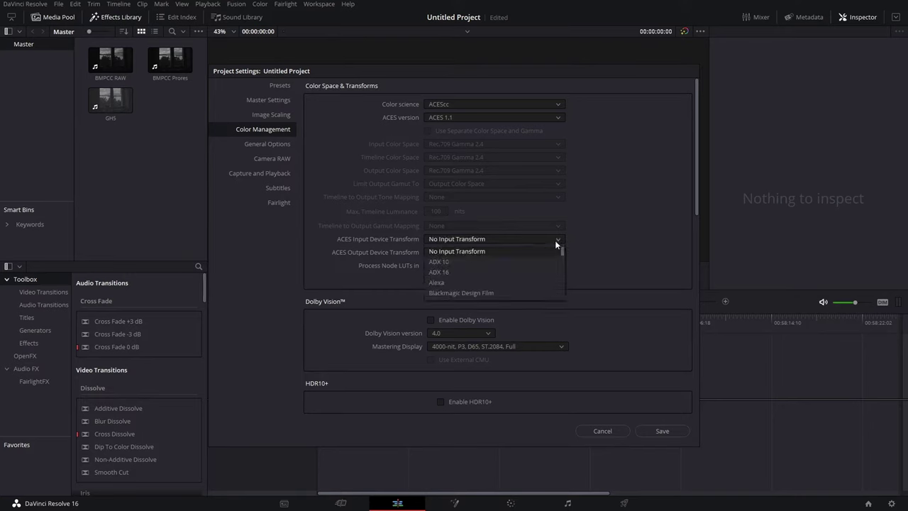
pyautogui.click(469, 293)
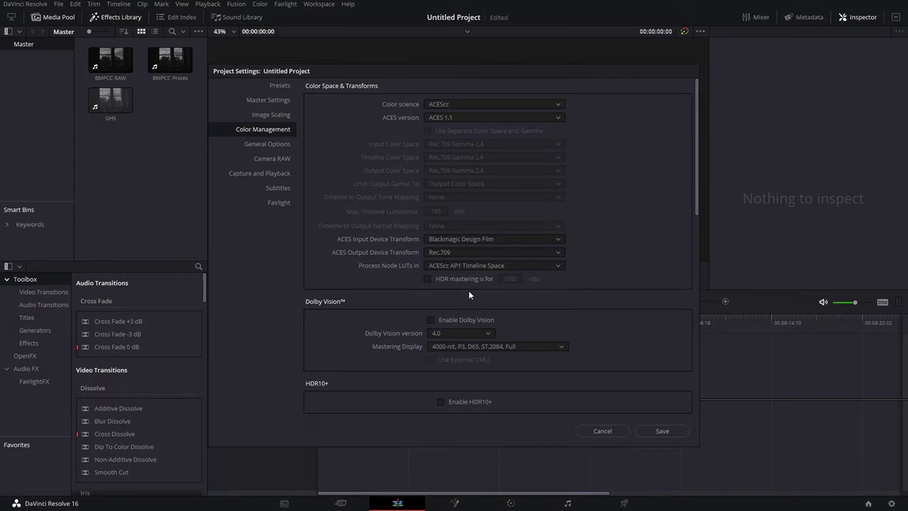
# Save the colour settings and give the BMPCC ProRes clip a Blackmagic Design Film ACES input transform
pyautogui.click(646, 429)
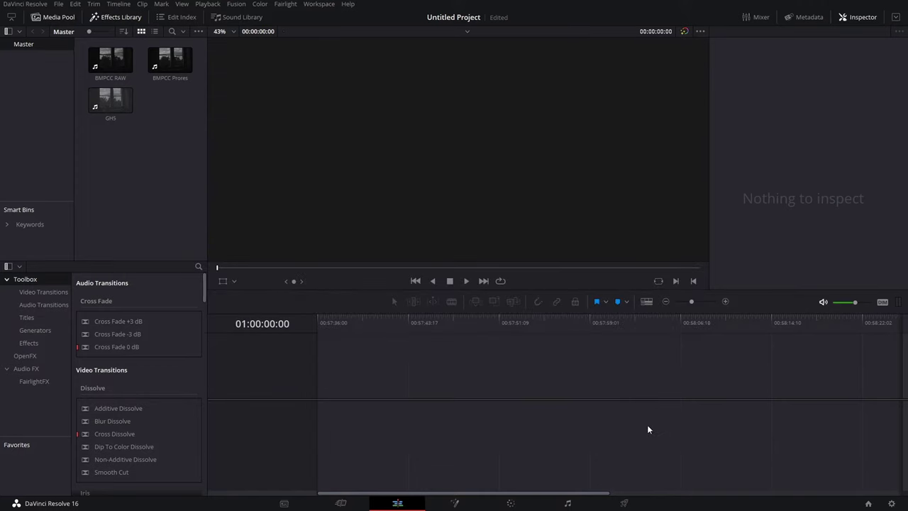
pyautogui.rightClick(163, 65)
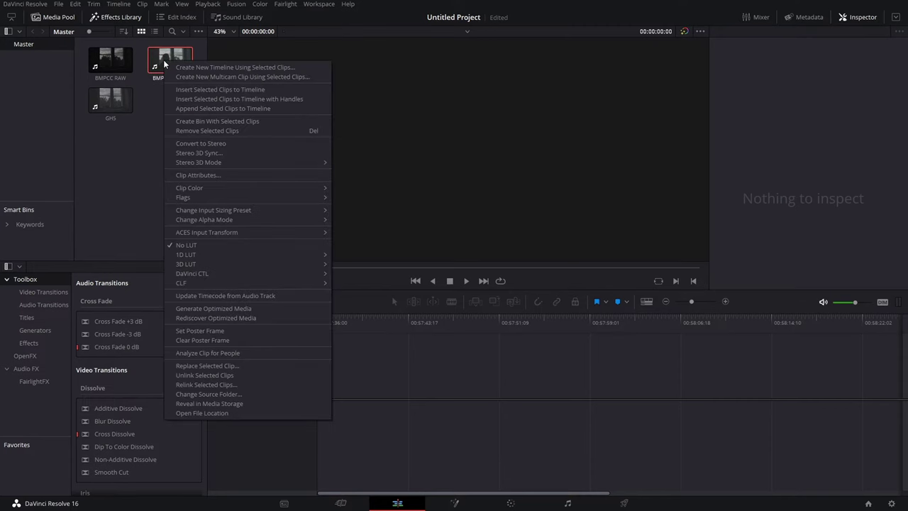
pyautogui.moveTo(202, 232)
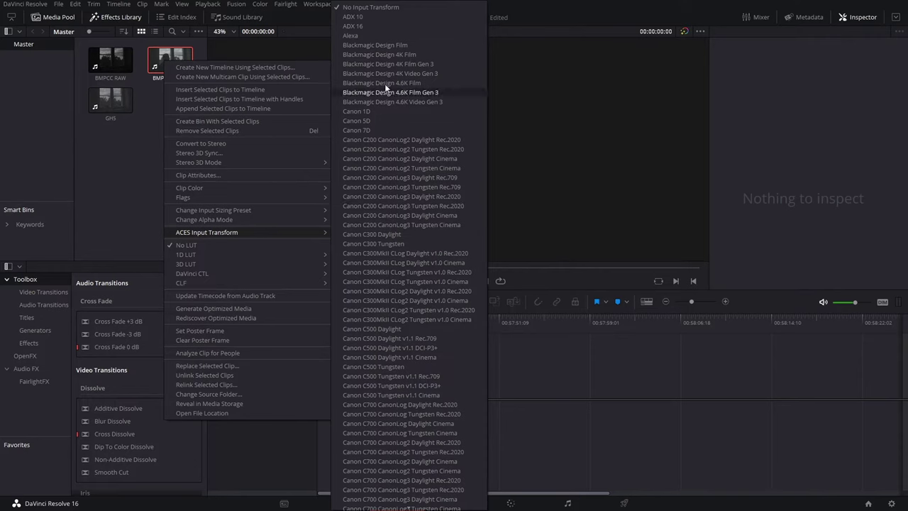
pyautogui.click(380, 45)
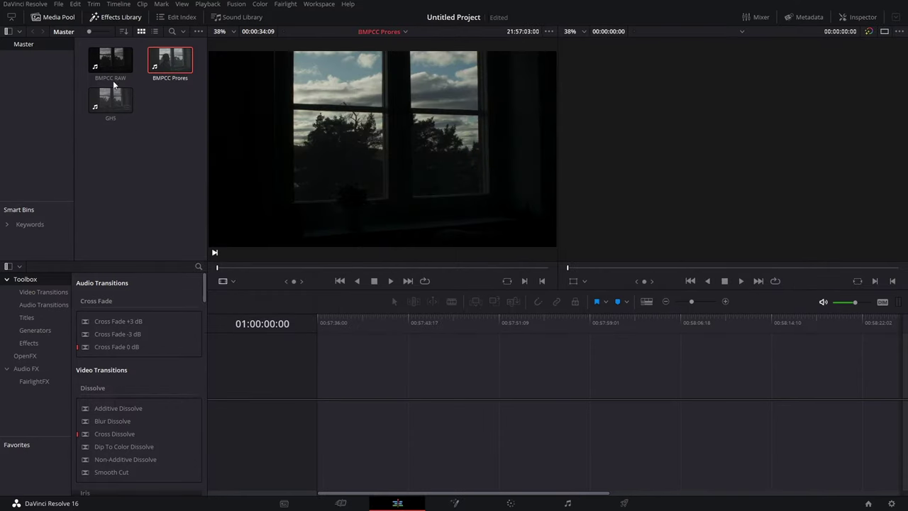
pyautogui.rightClick(109, 54)
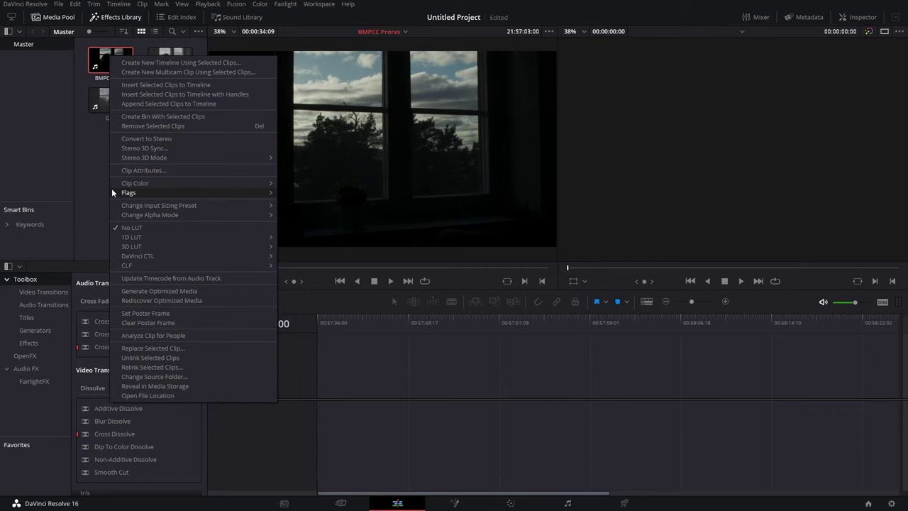
pyautogui.moveTo(111, 208)
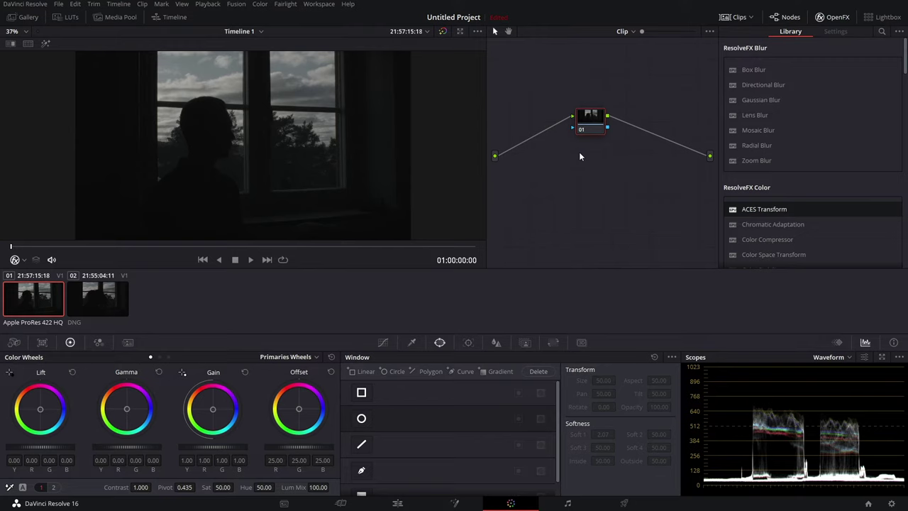
# Raise clip 01's Offset to 35.80, then move on to the RAW DNG clip
pyautogui.moveTo(579, 156); pyautogui.dragTo(598, 158)
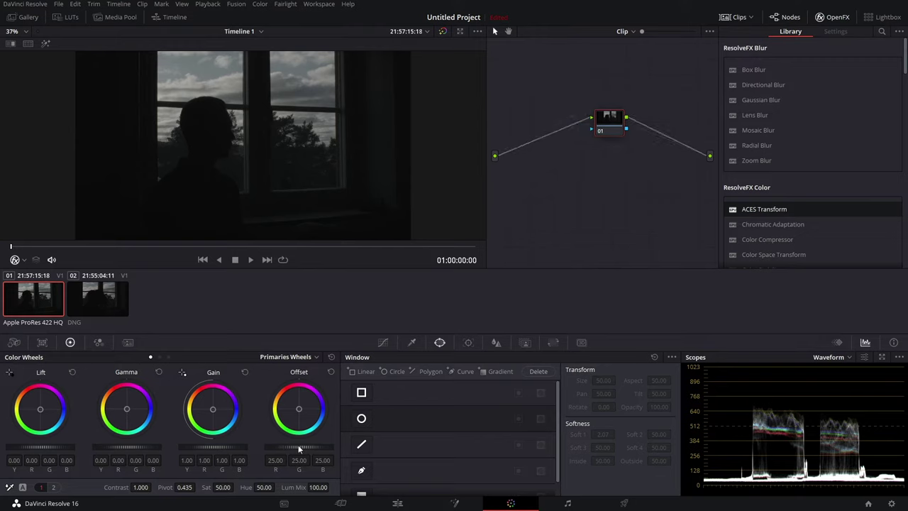
pyautogui.moveTo(299, 449)
pyautogui.mouseDown()
pyautogui.moveTo(346, 448)
pyautogui.moveTo(311, 448)
pyautogui.mouseUp()
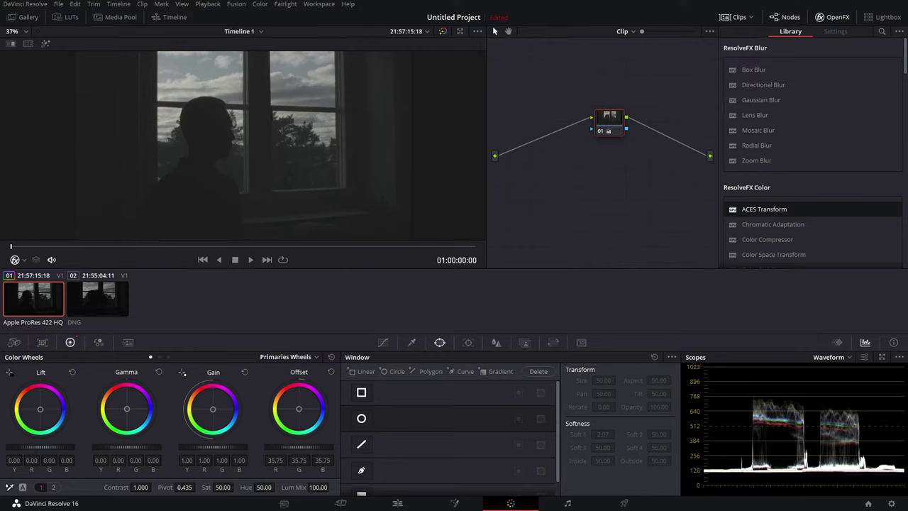
pyautogui.moveTo(312, 448); pyautogui.dragTo(331, 448)
pyautogui.hotkey('ctrl', 'home')
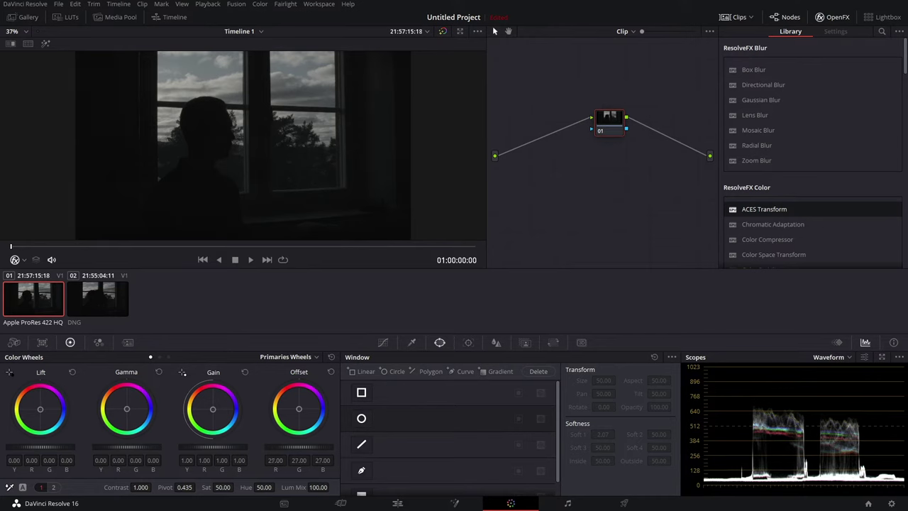
pyautogui.moveTo(298, 448); pyautogui.dragTo(312, 449)
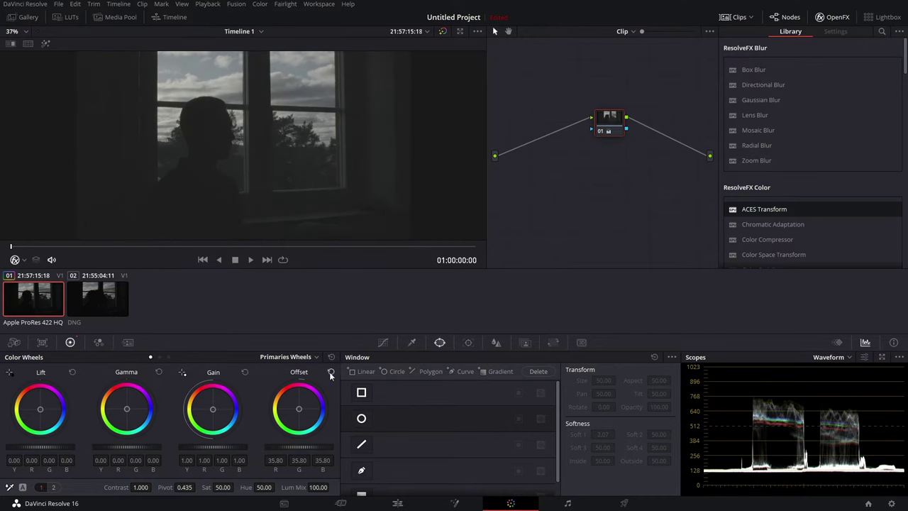
pyautogui.press('Down')
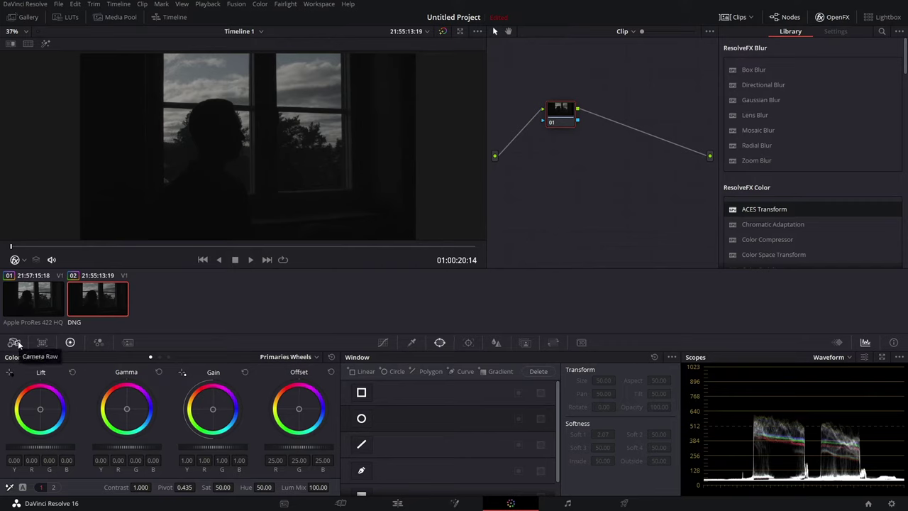
# Decode the DNG clip using Clip settings and raise its raw Exposure to 2.38
pyautogui.click(15, 343)
pyautogui.click(69, 386)
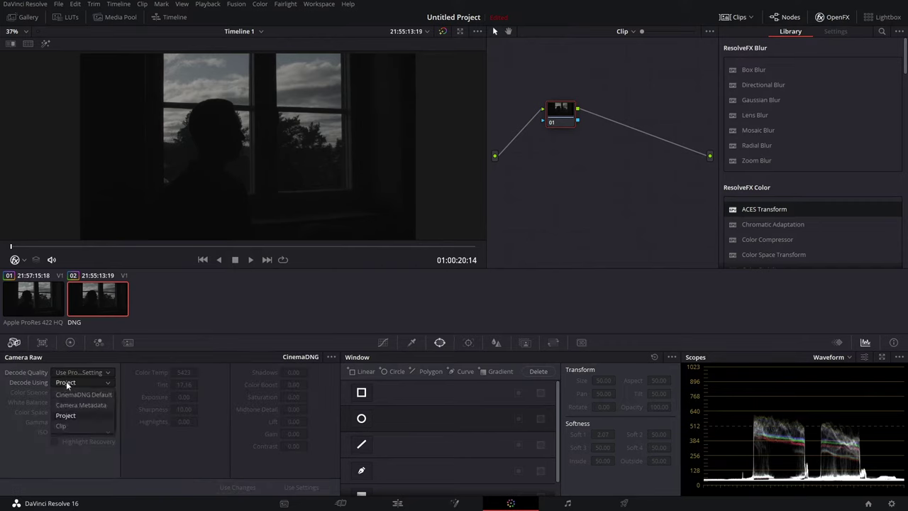
pyautogui.click(73, 424)
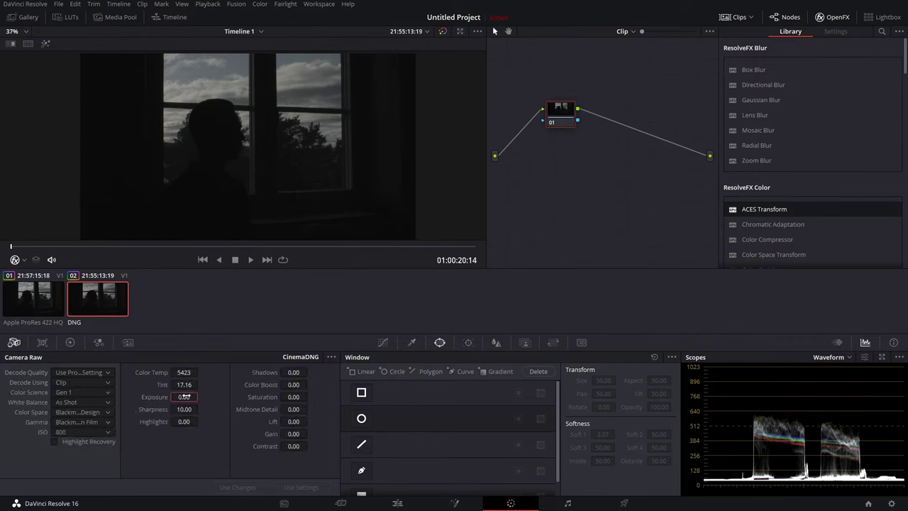
pyautogui.moveTo(183, 396); pyautogui.dragTo(200, 396)
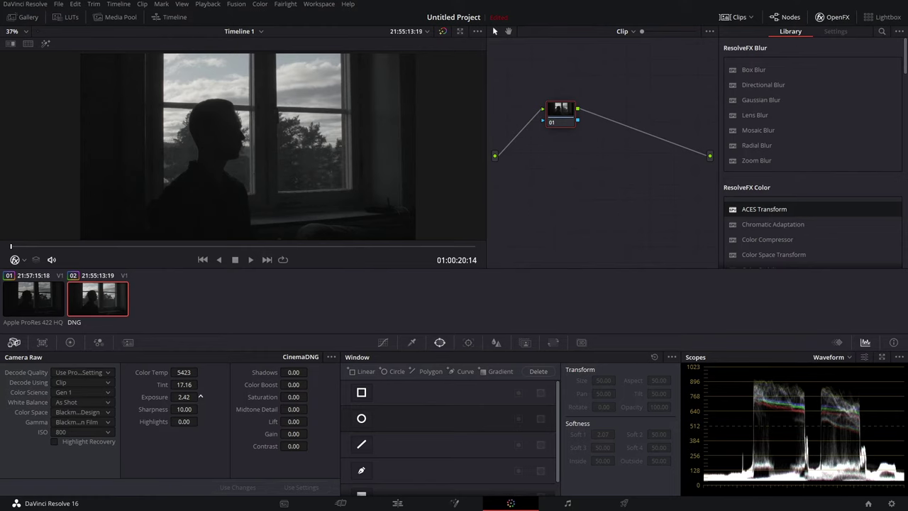
pyautogui.moveTo(200, 397); pyautogui.dragTo(205, 403)
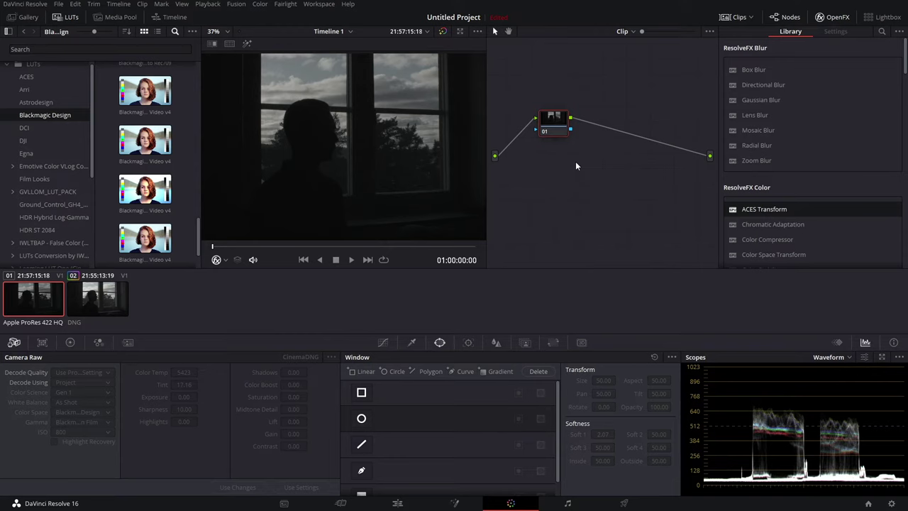
# Add a Color Space Transform node after node 01 with Blackmagic Design Film Gen 1 input
pyautogui.moveTo(772, 254); pyautogui.dragTo(677, 149)
pyautogui.click(823, 80)
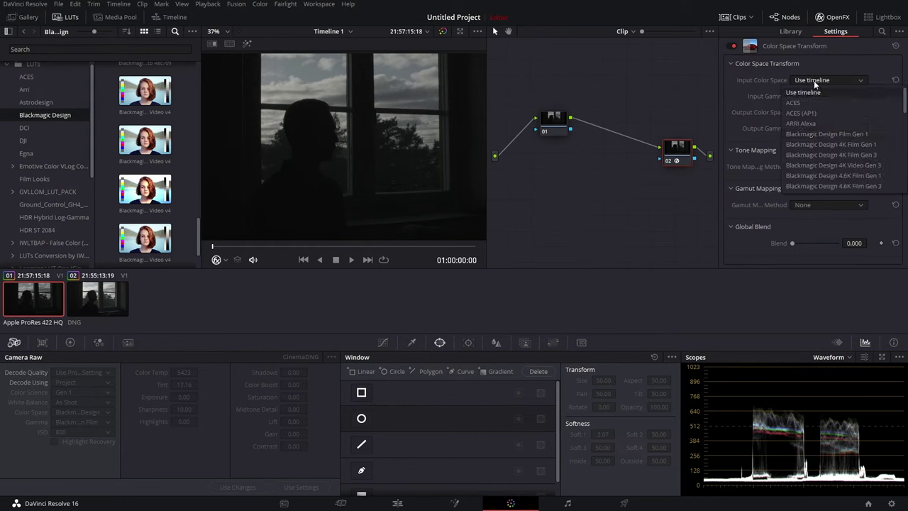
pyautogui.click(824, 97)
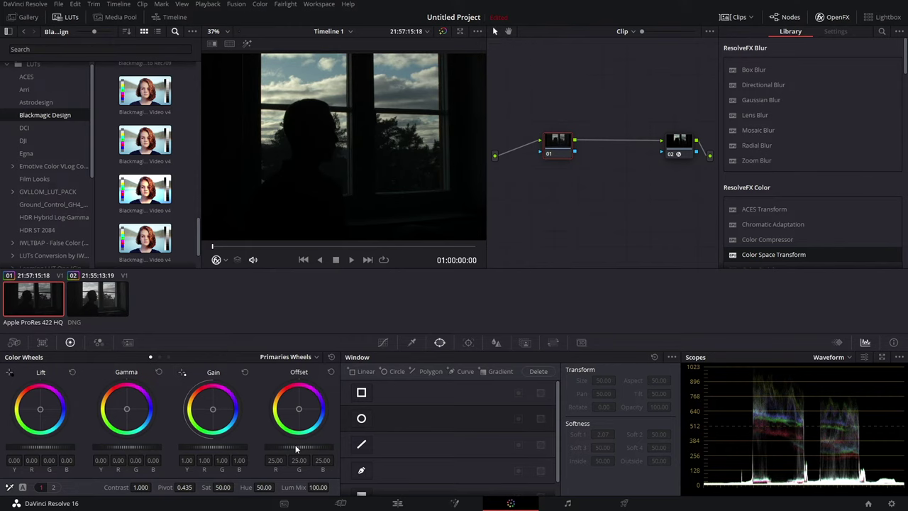
# Brighten the ProRes clip with Offset, then reset Offset to its neutral 25.00
pyautogui.moveTo(295, 443)
pyautogui.mouseDown()
pyautogui.moveTo(344, 443)
pyautogui.moveTo(294, 442)
pyautogui.mouseUp()
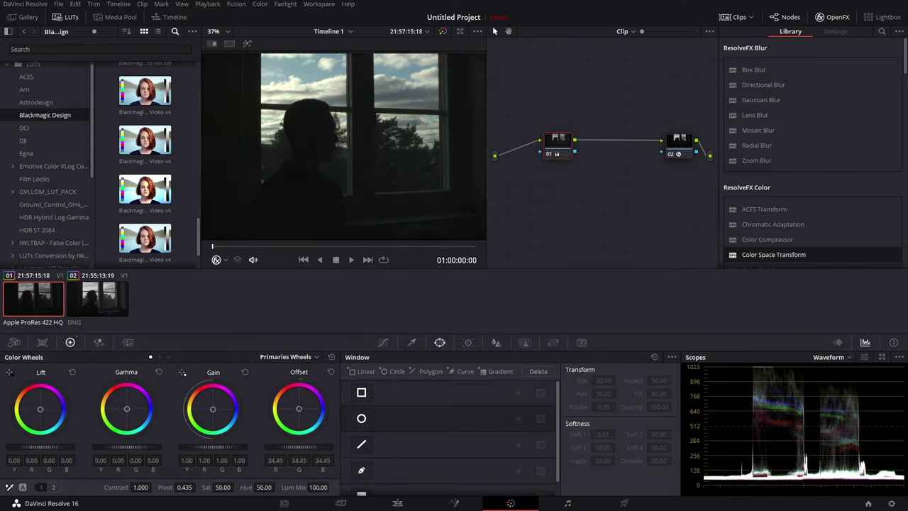
pyautogui.moveTo(305, 447); pyautogui.dragTo(304, 448)
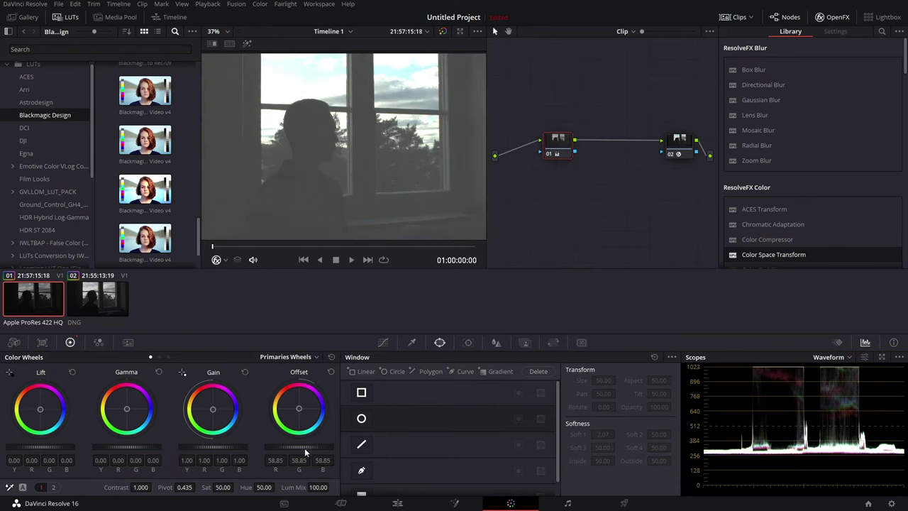
pyautogui.click(331, 372)
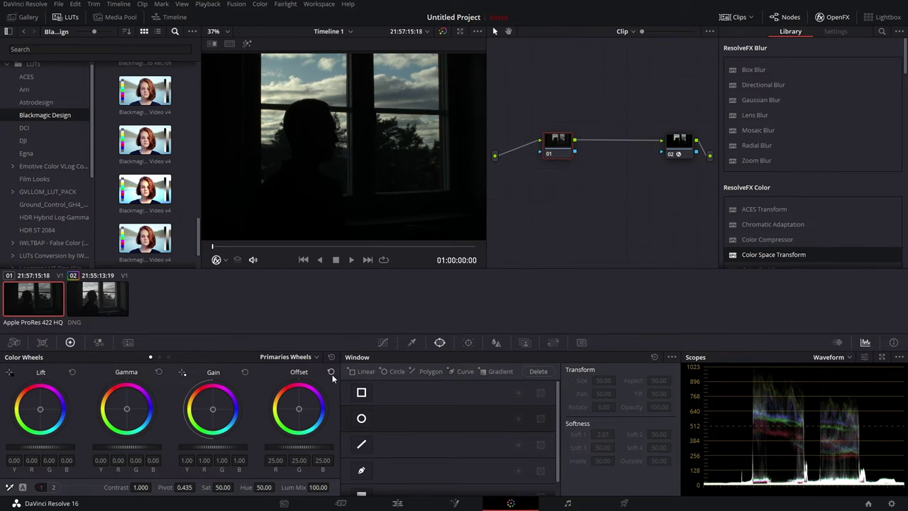
# Switch colour science from DaVinci YRGB to ACEScc and save the settings
pyautogui.click(891, 503)
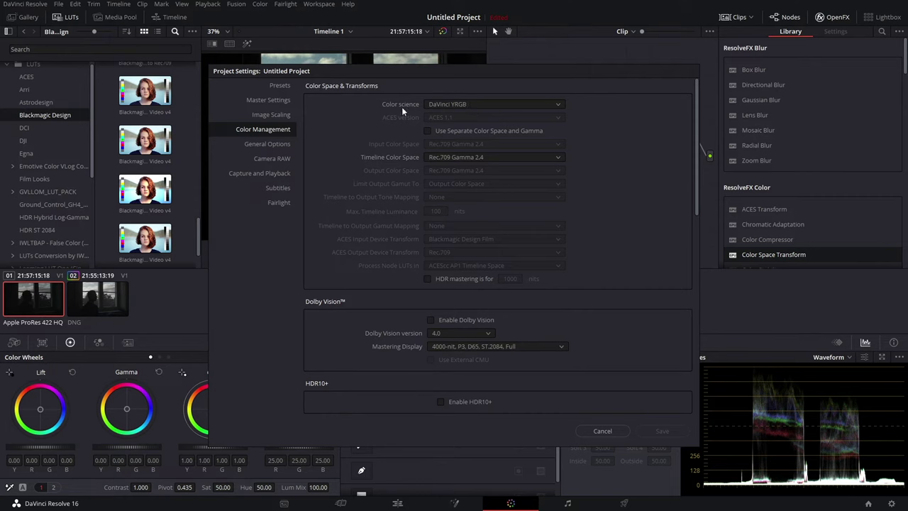
pyautogui.click(471, 105)
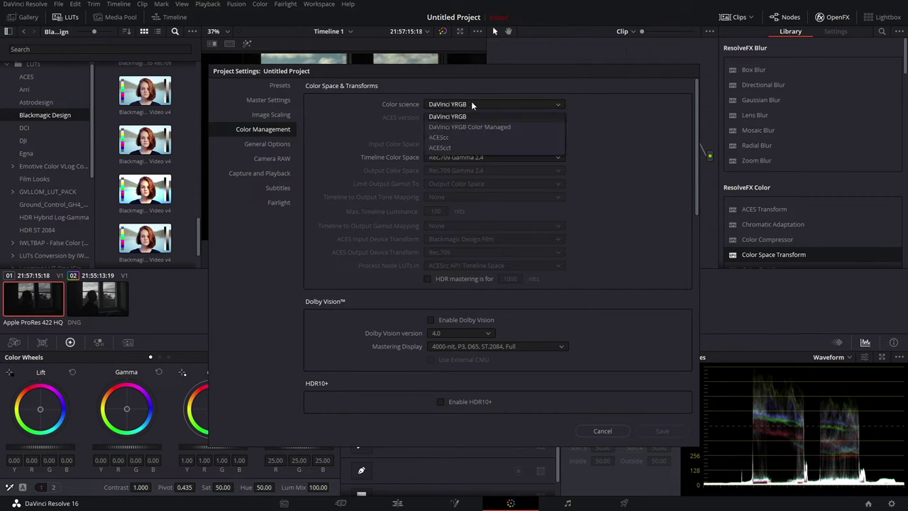
pyautogui.click(438, 138)
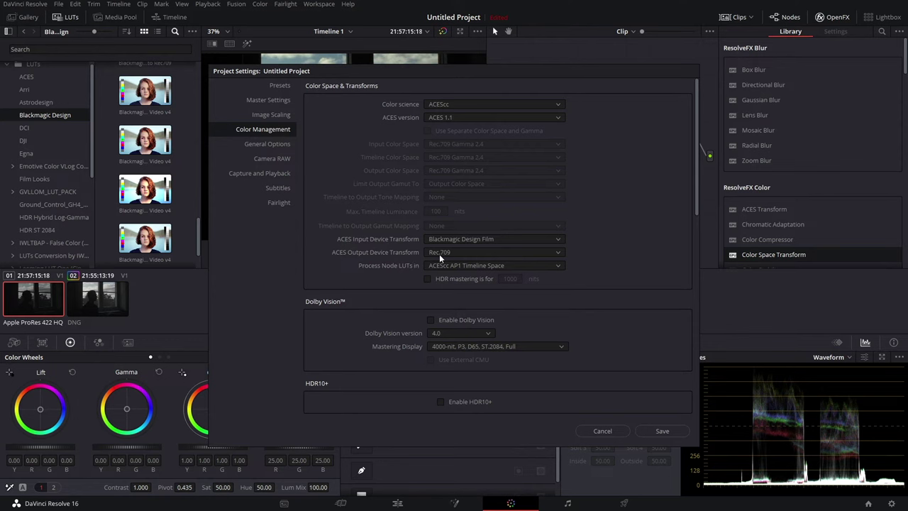
pyautogui.click(660, 431)
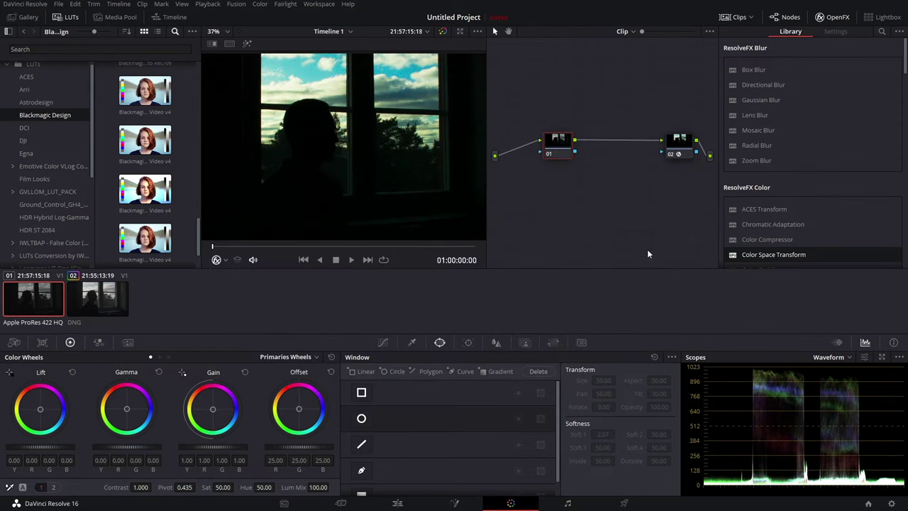
# Reset node 02's grade on the ProRes clip
pyautogui.click(677, 142)
pyautogui.rightClick(690, 148)
pyautogui.click(706, 152)
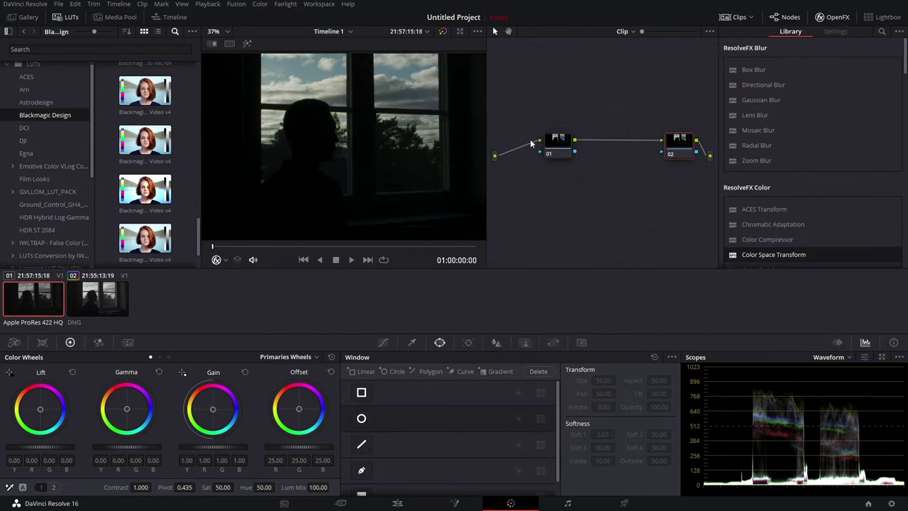
# Raise node 01's Offset on the ProRes clip to 67.05 under ACEScc
pyautogui.click(551, 143)
pyautogui.moveTo(558, 147); pyautogui.dragTo(557, 150)
pyautogui.moveTo(297, 449); pyautogui.dragTo(376, 448)
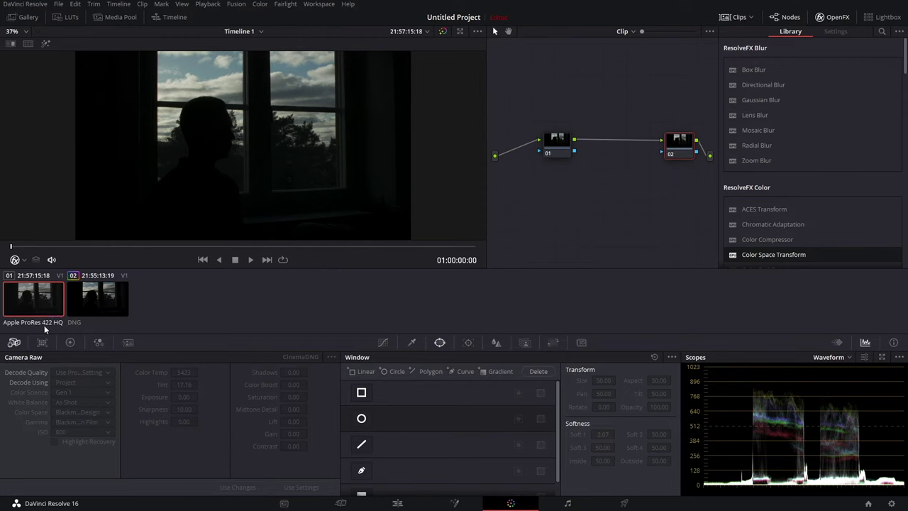
# On DNG clip 02, decode using Clip settings and set raw Exposure to 5.00
pyautogui.click(85, 301)
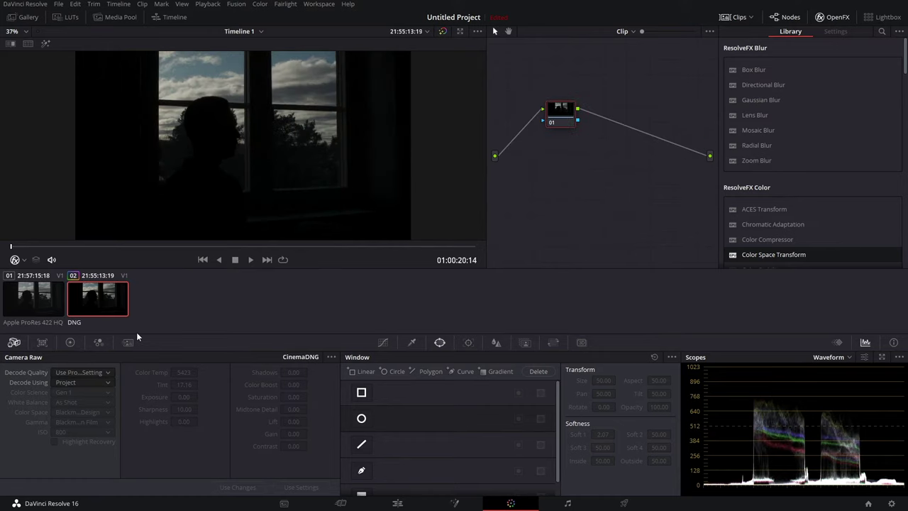
pyautogui.click(101, 380)
pyautogui.click(61, 426)
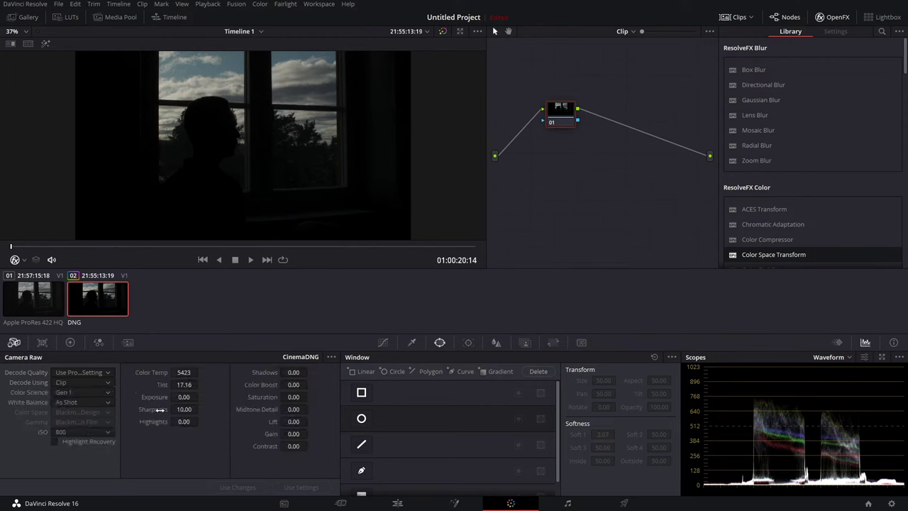
pyautogui.doubleClick(185, 398)
pyautogui.write('5')
pyautogui.press('Return')
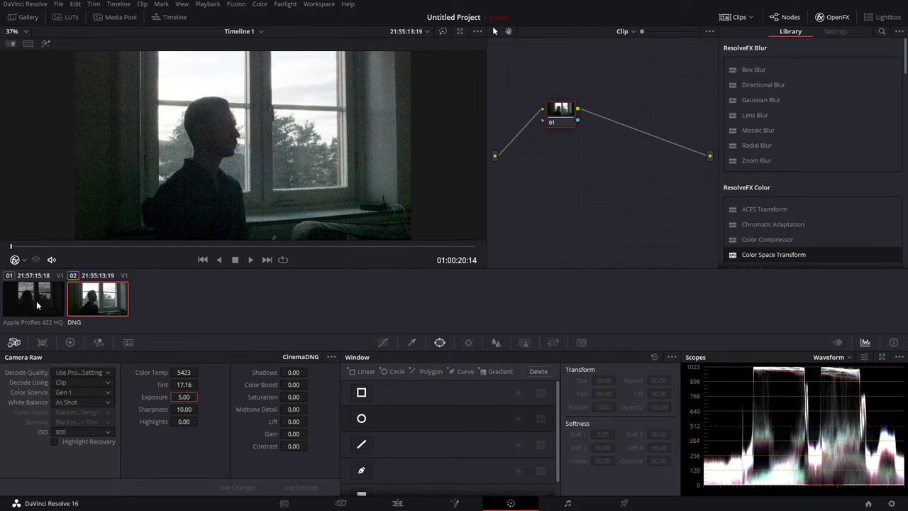
# Compare ProRes clip 01 and DNG clip 02 in a Selected Clips split-screen
pyautogui.click(36, 301)
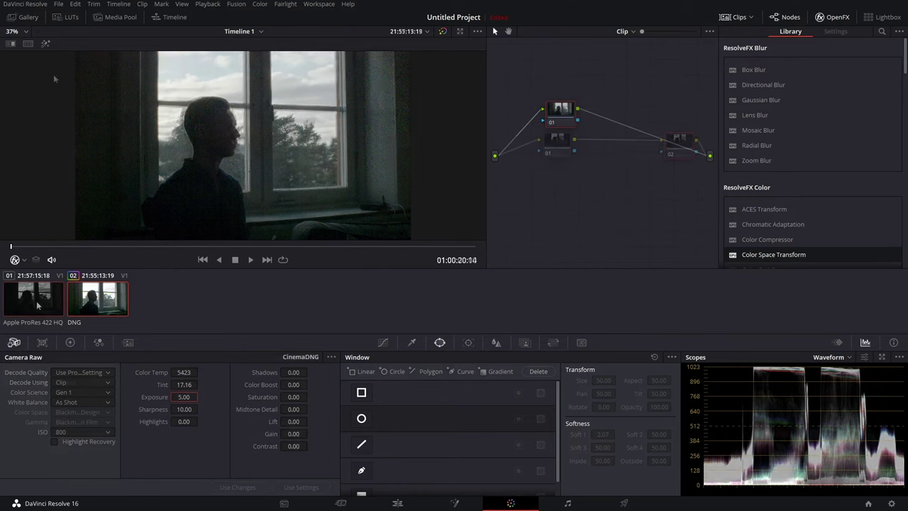
pyautogui.click(30, 44)
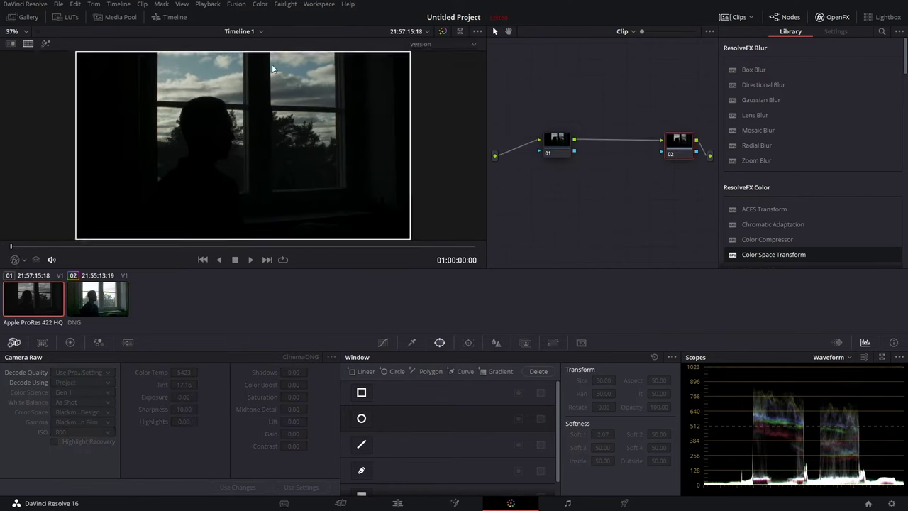
pyautogui.click(473, 45)
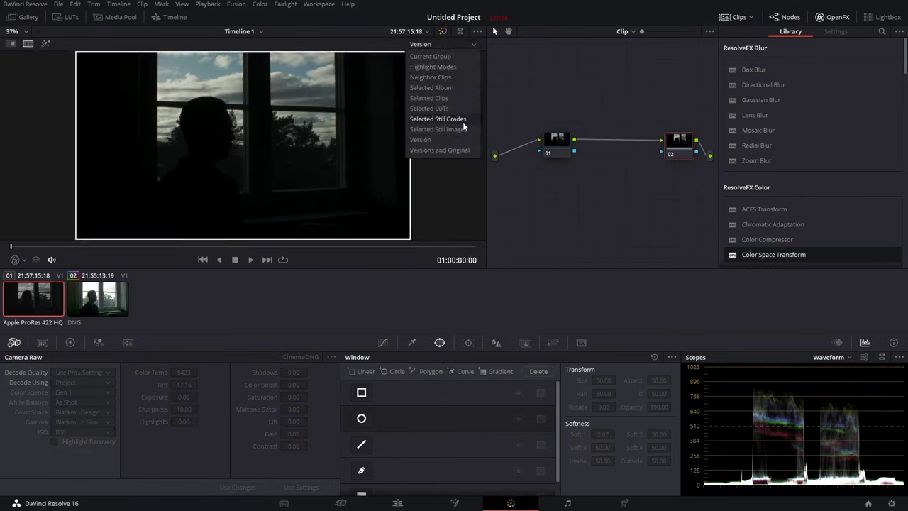
pyautogui.click(454, 98)
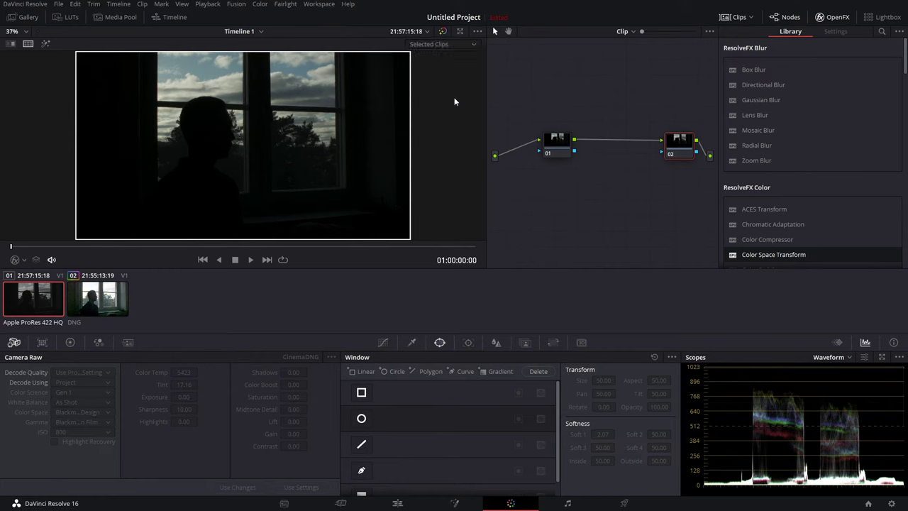
pyautogui.keyDown('ctrl'); pyautogui.click(78, 305); pyautogui.keyUp('ctrl')
pyautogui.scroll(4, 257, 130)
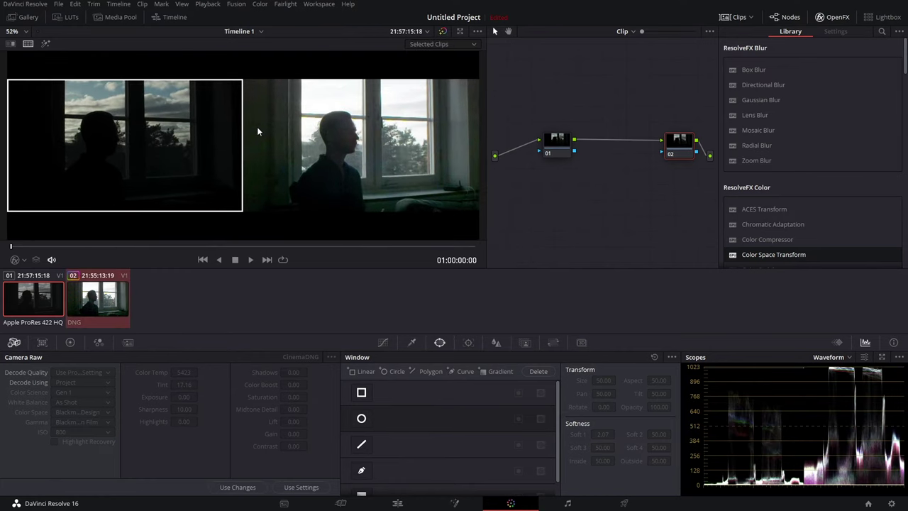
pyautogui.scroll(1, 318, 146)
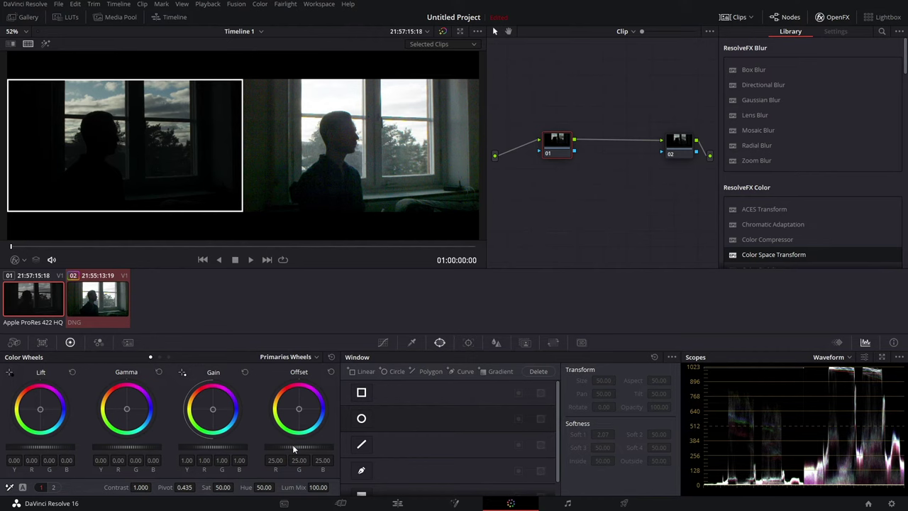
# Raise the ProRes clip's Offset to 59.10 to match the DNG clip's brightness
pyautogui.moveTo(298, 447); pyautogui.dragTo(351, 446)
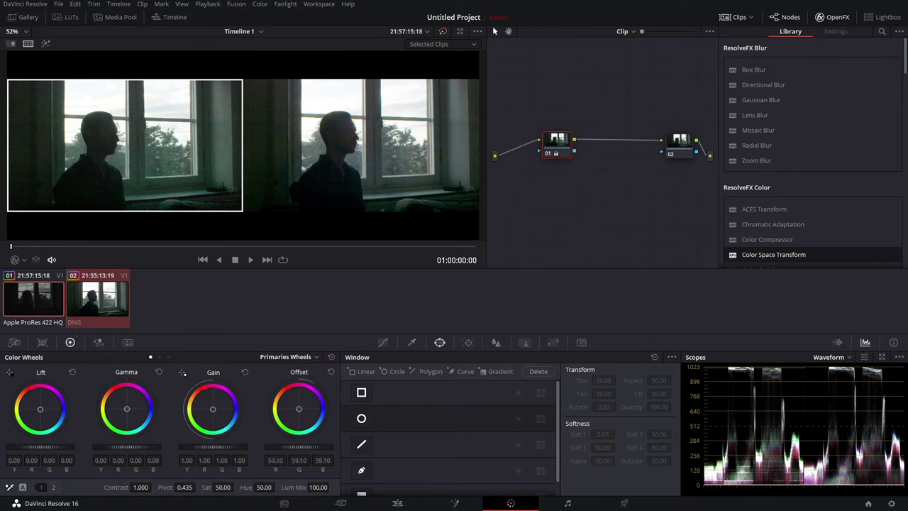
pyautogui.scroll(-2, 270, 154)
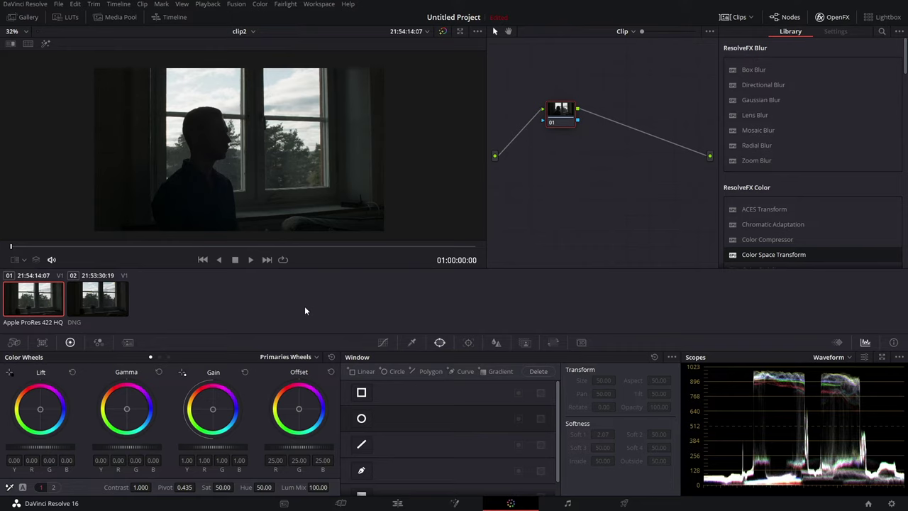
# Decode DNG clip 02 using its own Clip settings with raw Exposure 5.00
pyautogui.click(90, 313)
pyautogui.click(14, 341)
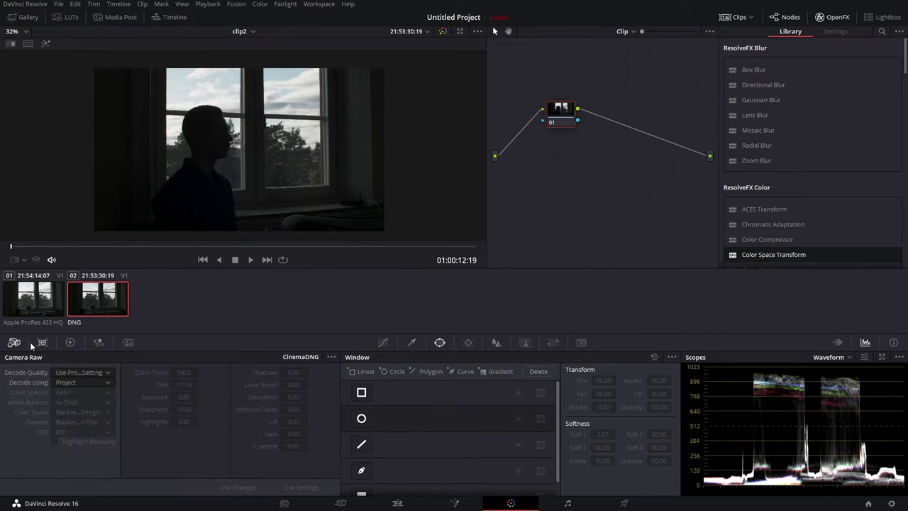
pyautogui.click(72, 382)
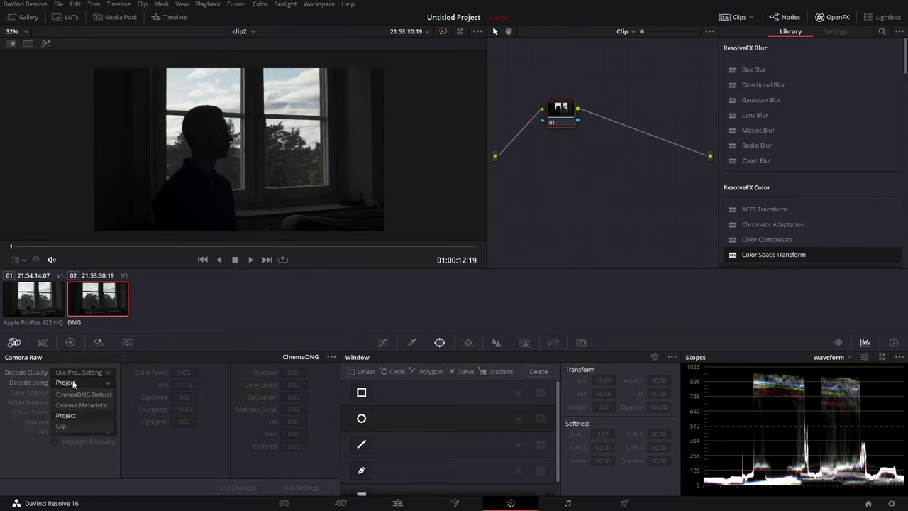
pyautogui.click(77, 421)
pyautogui.doubleClick(184, 397)
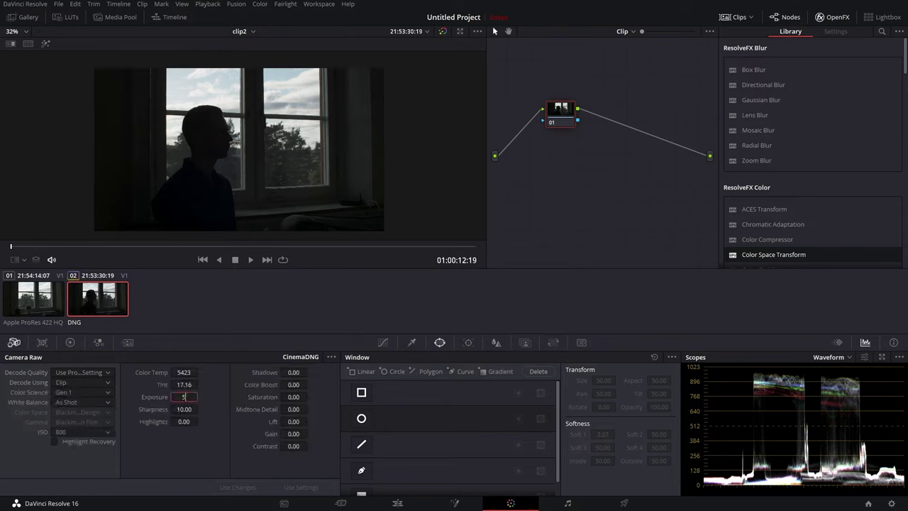
pyautogui.write('5')
pyautogui.press('Return')
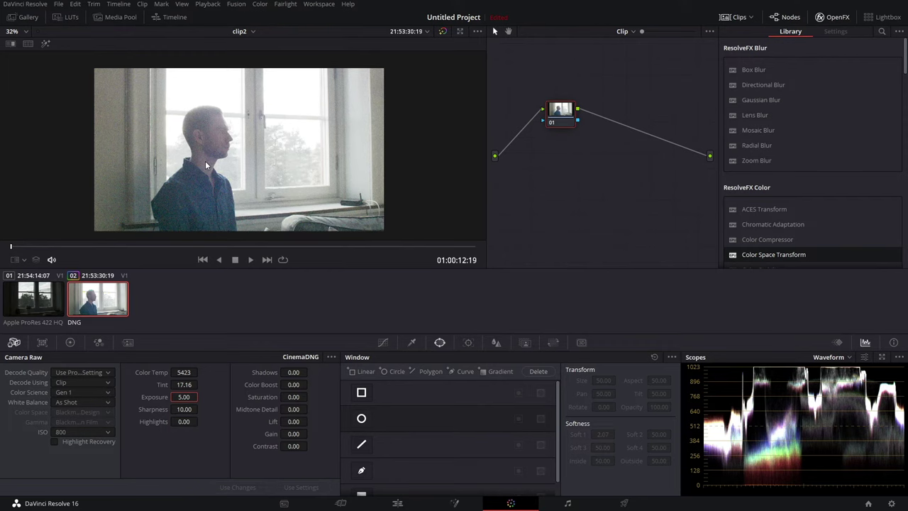
# Compare ProRes clip 01 against the DNG clip in split-screen
pyautogui.click(37, 304)
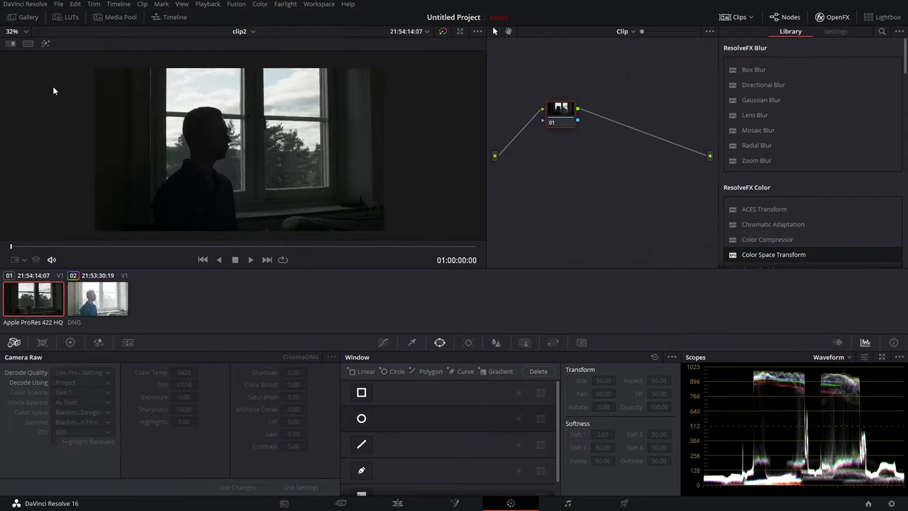
pyautogui.click(28, 44)
pyautogui.keyDown('ctrl'); pyautogui.click(97, 302); pyautogui.keyUp('ctrl')
pyautogui.scroll(3, 283, 145)
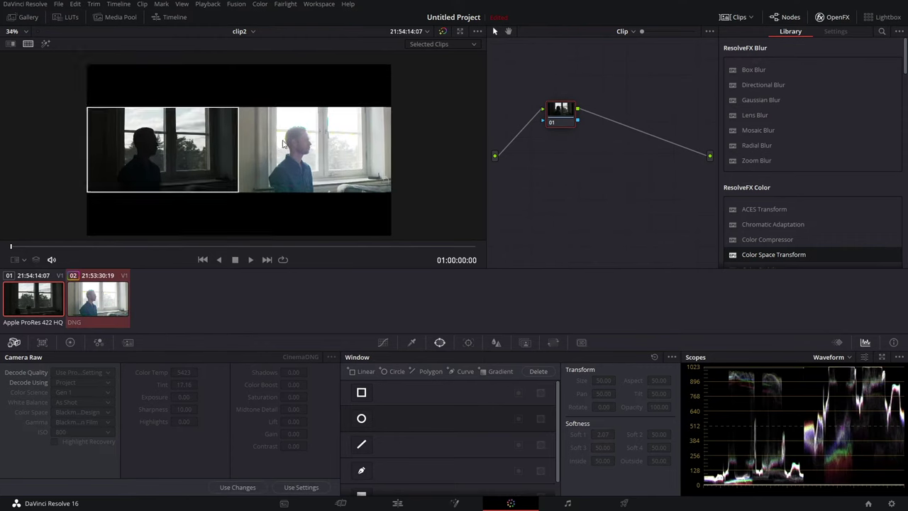
# Raise the ProRes clip's Offset to 58.80 and zoom in to inspect
pyautogui.click(71, 342)
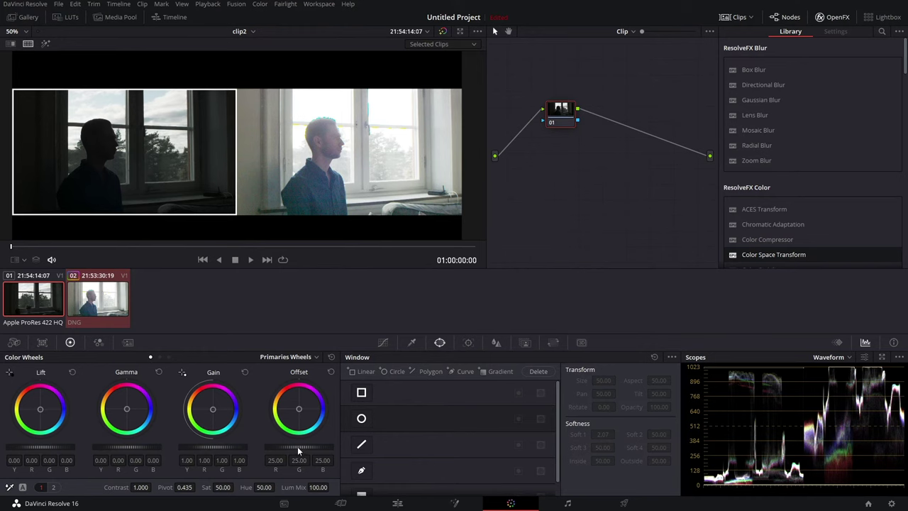
pyautogui.moveTo(298, 446); pyautogui.dragTo(385, 446)
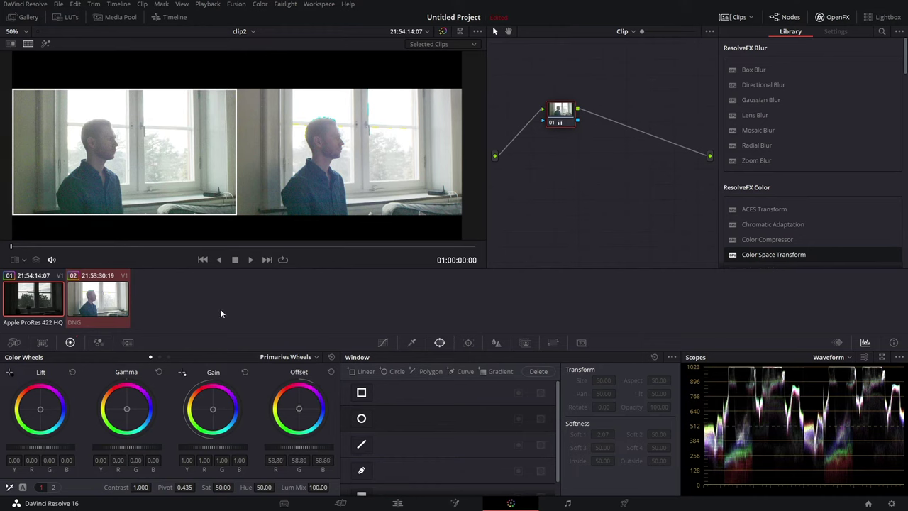
pyautogui.scroll(4, 166, 222)
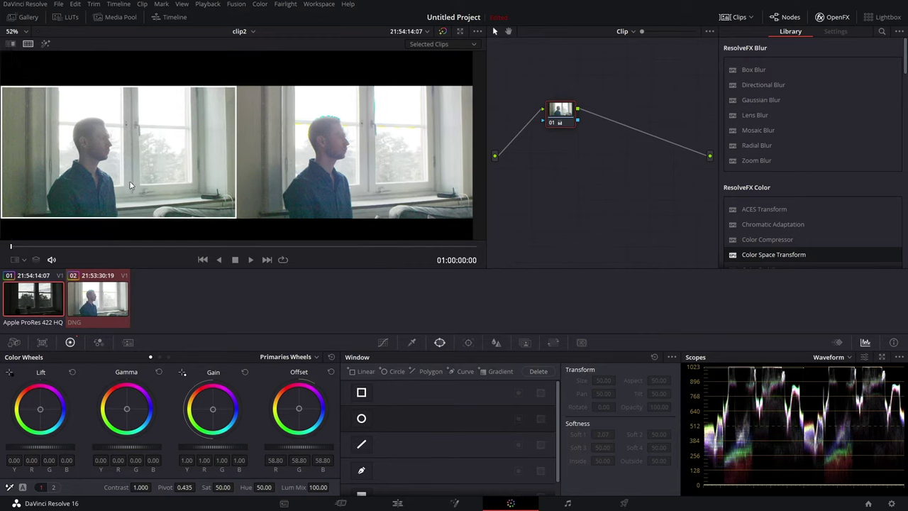
pyautogui.scroll(8, 276, 185)
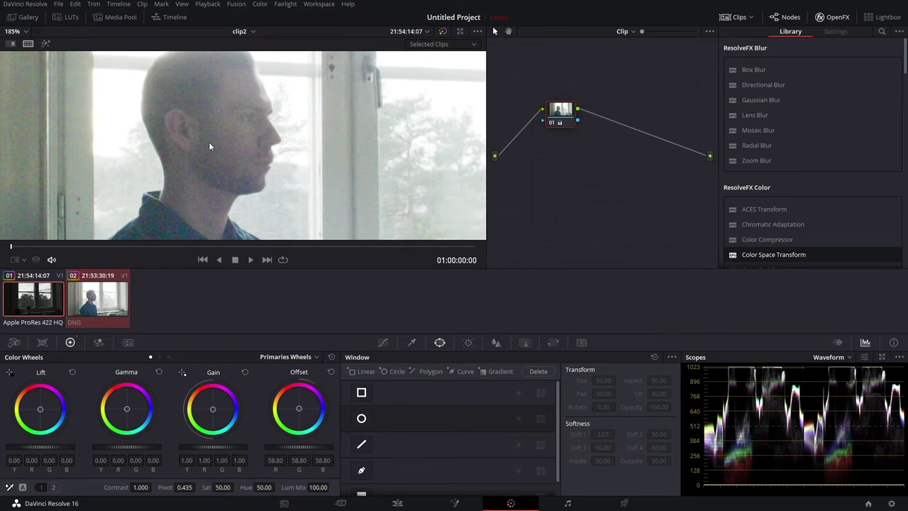
pyautogui.scroll(-4, 318, 162)
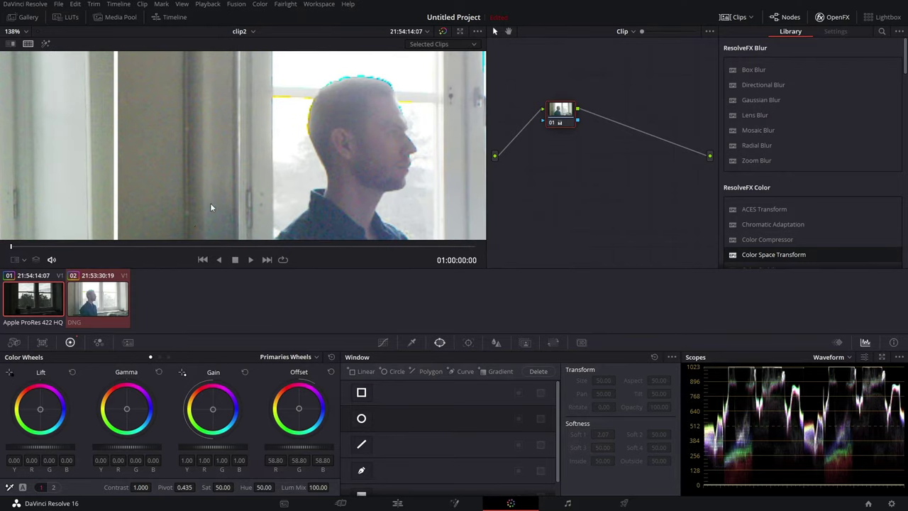
pyautogui.scroll(1, 252, 132)
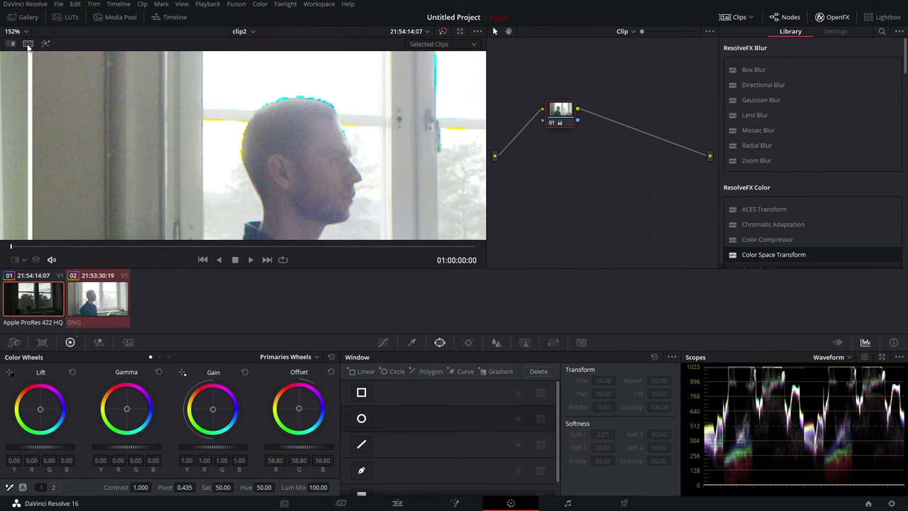
pyautogui.press('Down')
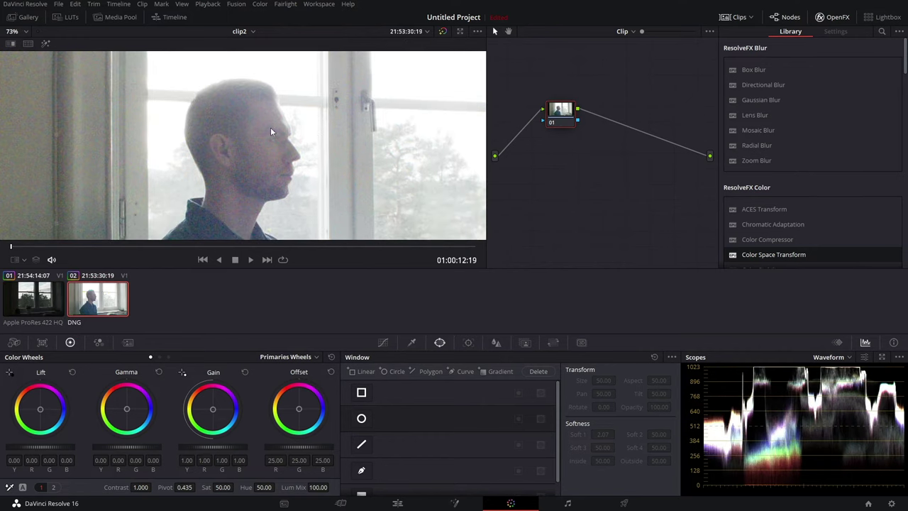
pyautogui.scroll(-1, 197, 118)
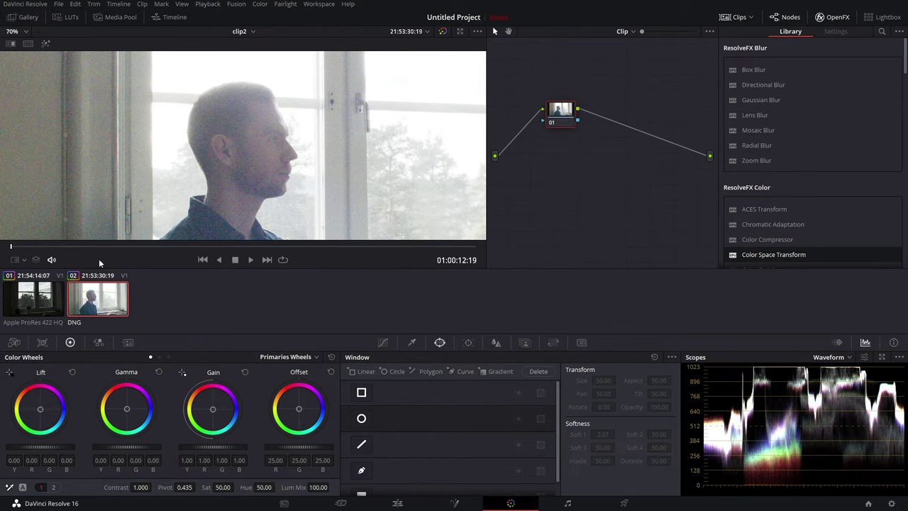
pyautogui.click(36, 296)
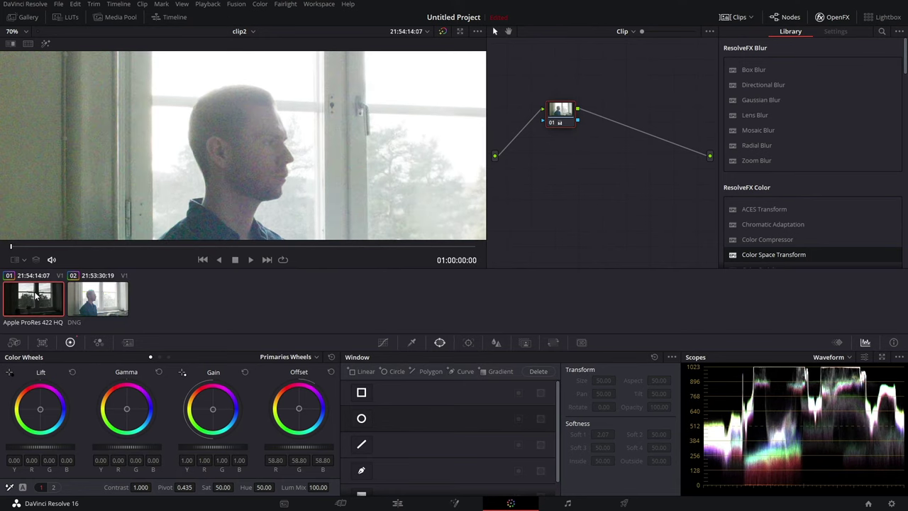
pyautogui.press('Down')
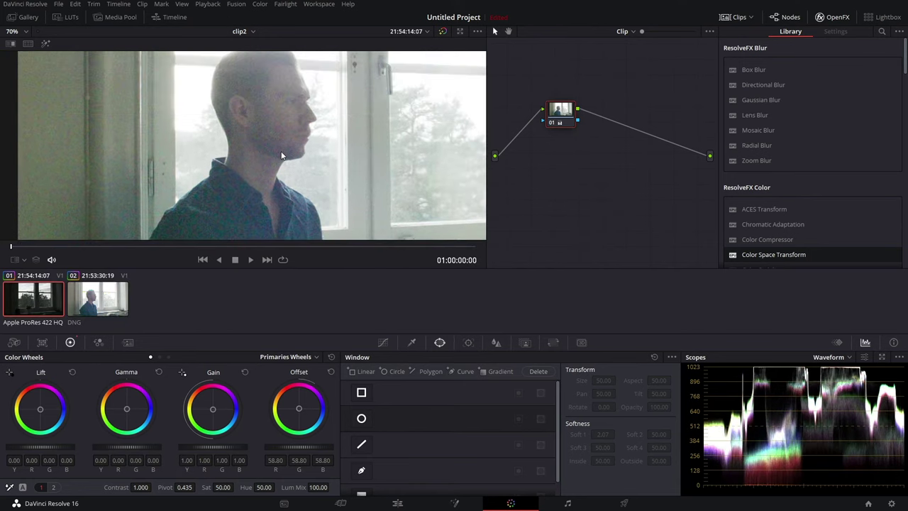
pyautogui.press('Up')
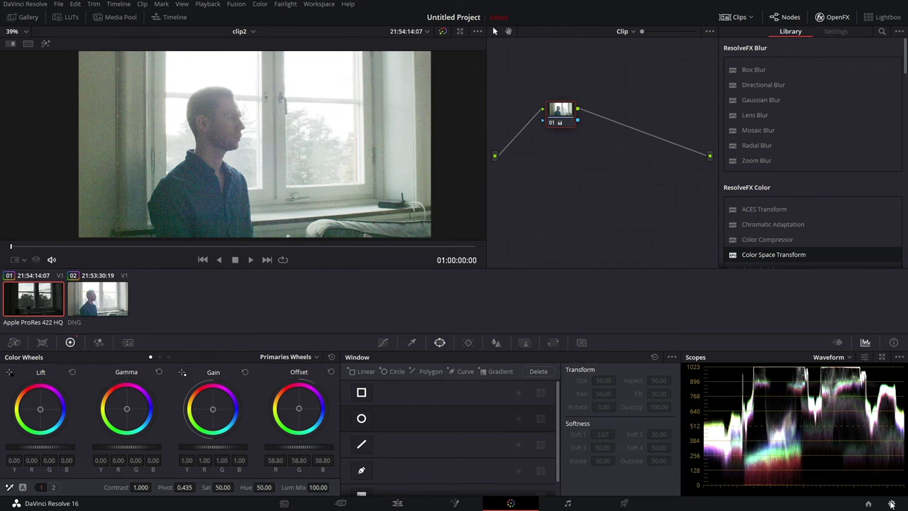
# Switch project color science to DaVinci YRGB, then show the DNG clip in split-screen
pyautogui.click(892, 504)
pyautogui.click(466, 103)
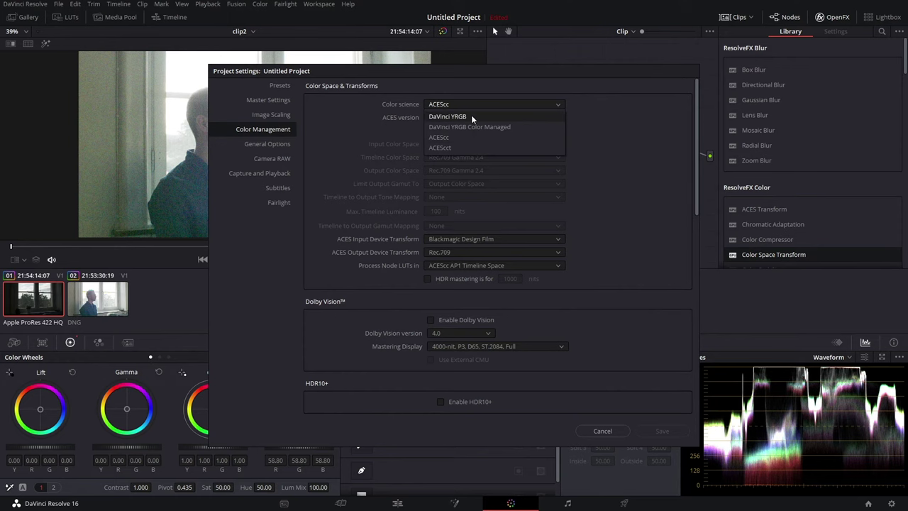
pyautogui.click(471, 115)
pyautogui.click(662, 431)
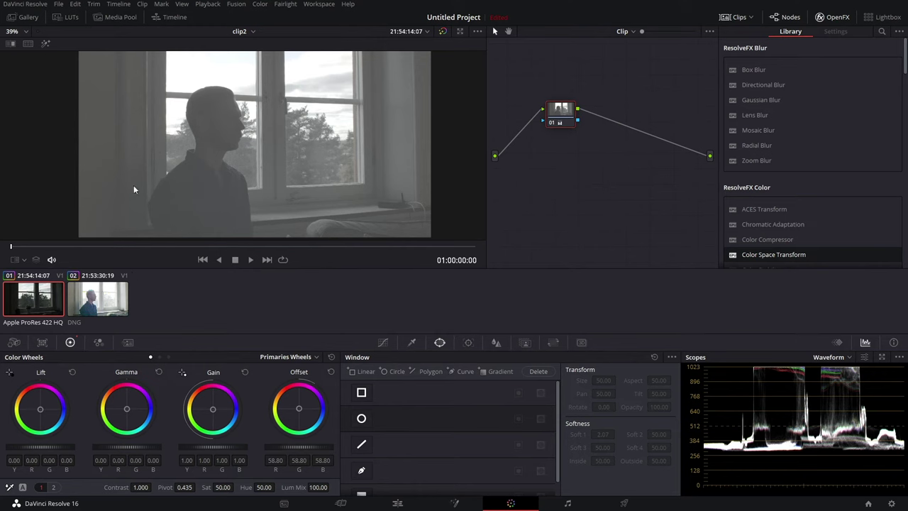
pyautogui.click(28, 44)
pyautogui.click(94, 303)
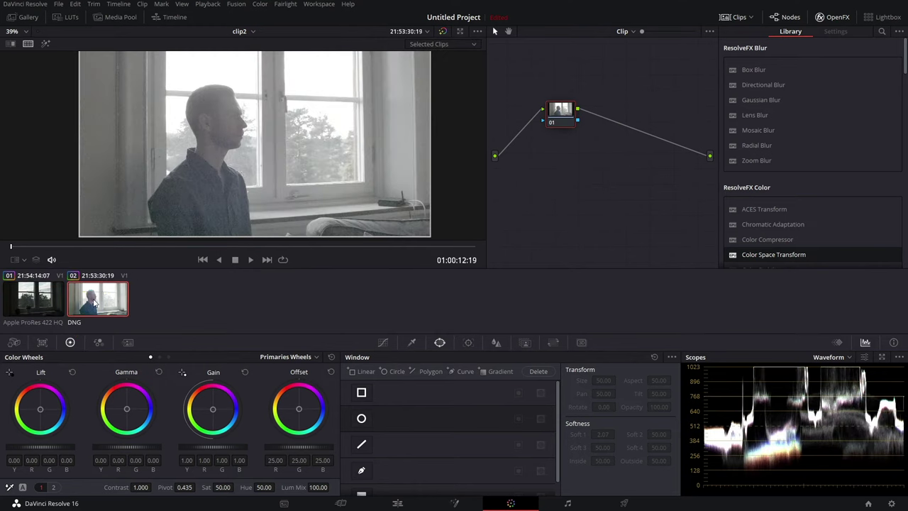
# Add the ProRes clip to the comparison and balance the wheels to Offset 85.75, Gain 1.33
pyautogui.keyDown('ctrl'); pyautogui.click(35, 292); pyautogui.keyUp('ctrl')
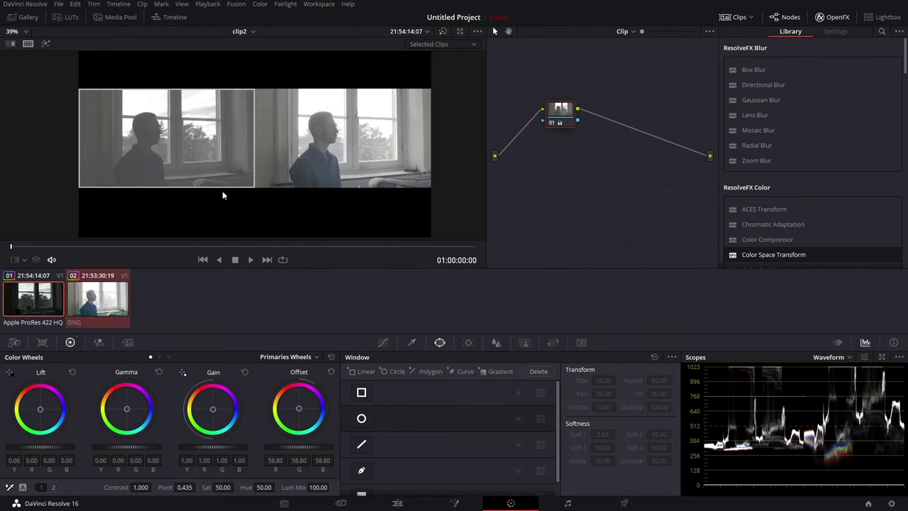
pyautogui.moveTo(298, 446); pyautogui.dragTo(319, 446)
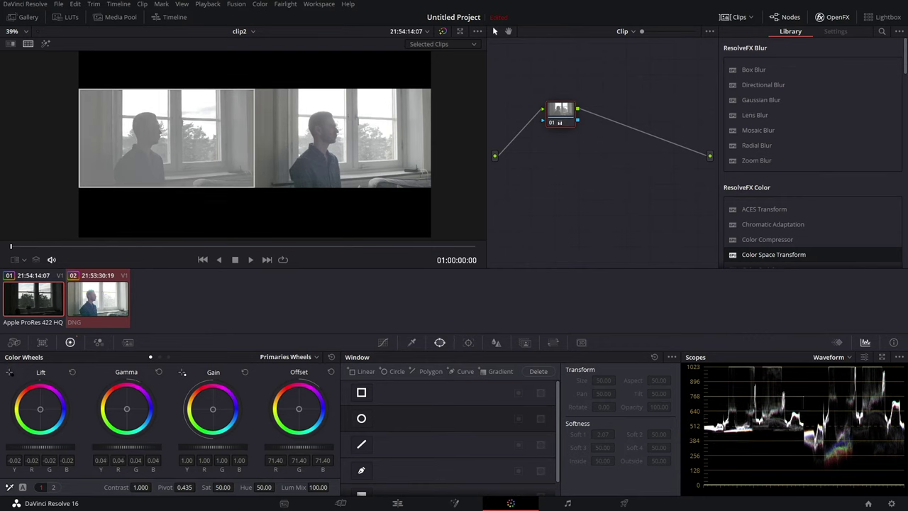
pyautogui.moveTo(64, 446); pyautogui.dragTo(47, 444)
pyautogui.moveTo(126, 446); pyautogui.dragTo(130, 446)
pyautogui.moveTo(213, 446); pyautogui.dragTo(234, 446)
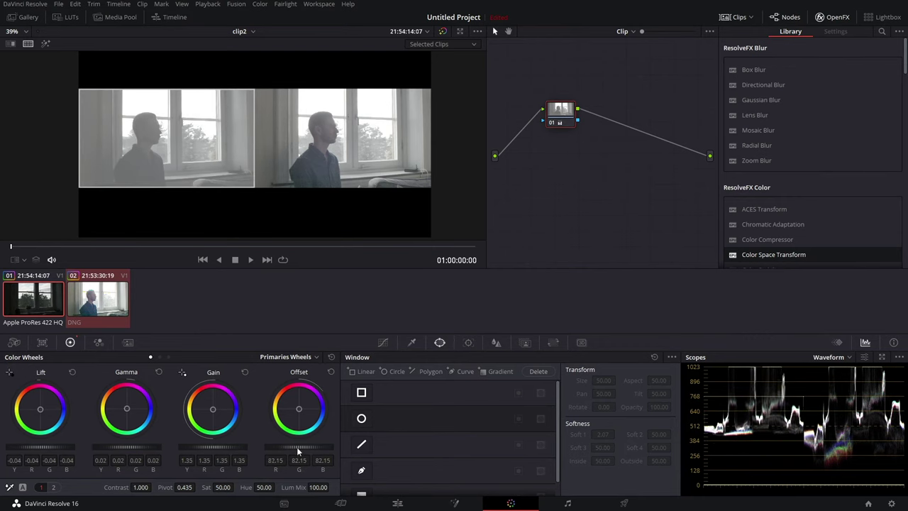
pyautogui.moveTo(298, 446); pyautogui.dragTo(319, 446)
pyautogui.scroll(4, 314, 172)
pyautogui.scroll(-5, 315, 172)
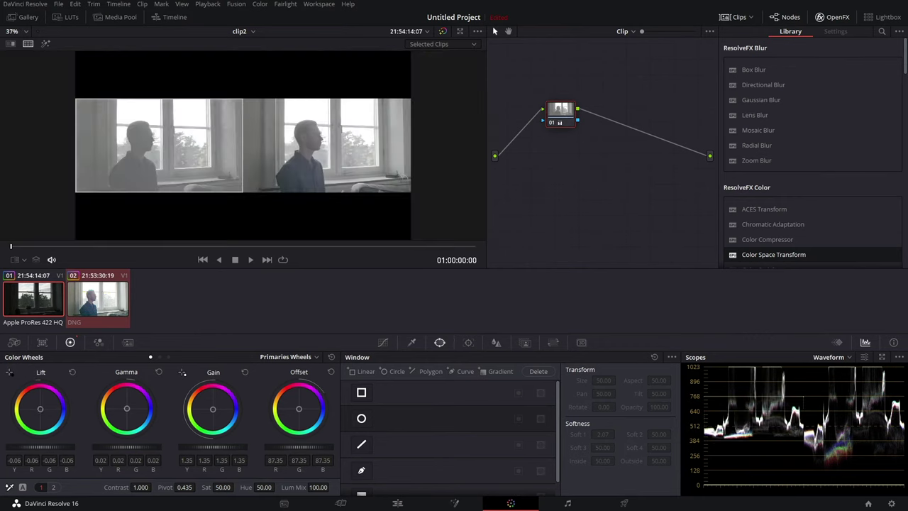
pyautogui.moveTo(126, 446); pyautogui.dragTo(131, 447)
pyautogui.moveTo(213, 446); pyautogui.dragTo(210, 446)
pyautogui.moveTo(298, 446); pyautogui.dragTo(291, 447)
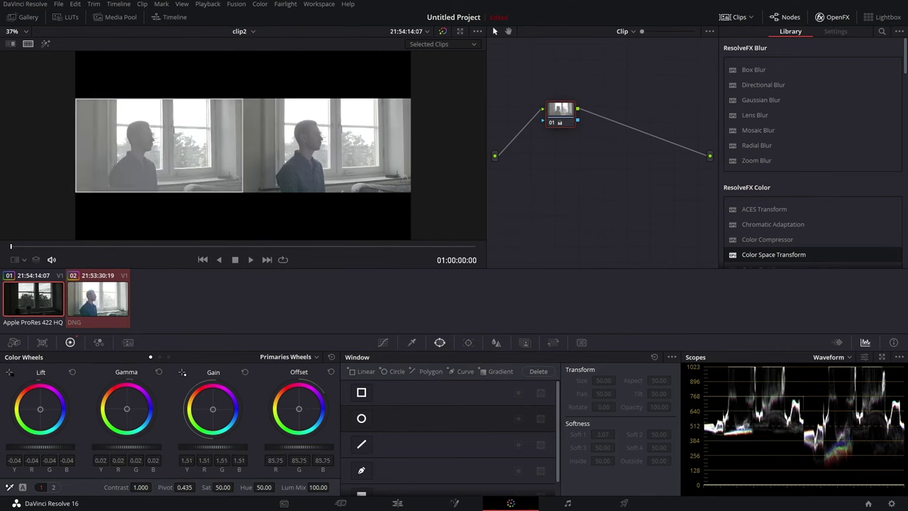
# Raise the ProRes clip's Contrast to 1.330 and inspect the match
pyautogui.click(169, 357)
pyautogui.click(150, 357)
pyautogui.moveTo(134, 487); pyautogui.dragTo(151, 487)
pyautogui.moveTo(127, 446); pyautogui.dragTo(125, 446)
pyautogui.scroll(5, 246, 171)
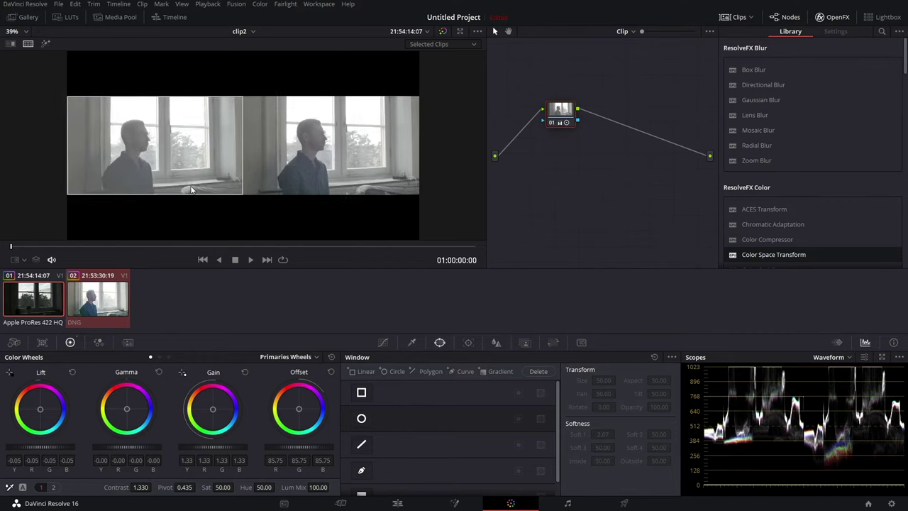
pyautogui.scroll(-6, 246, 170)
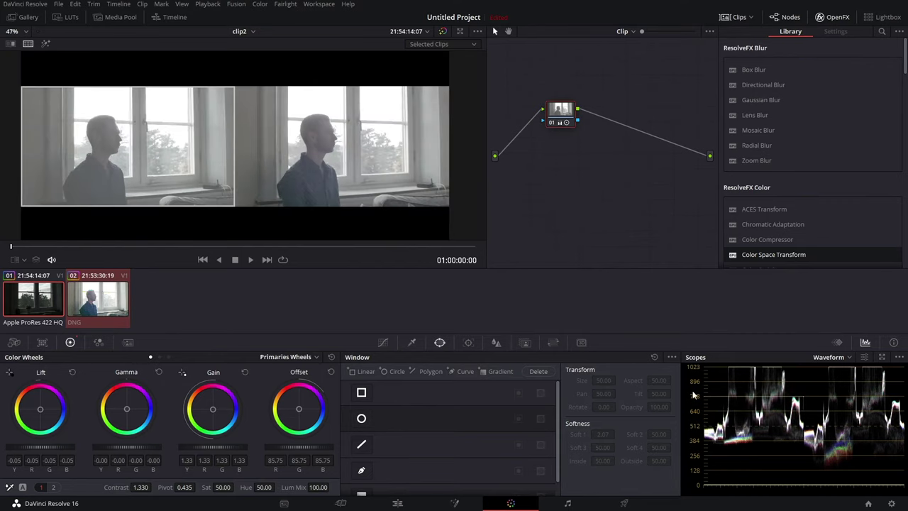
pyautogui.scroll(2, 116, 161)
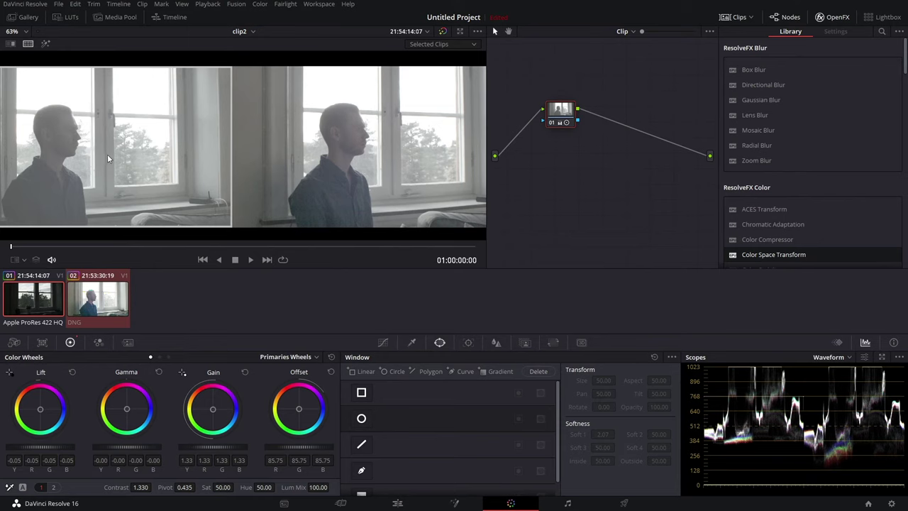
pyautogui.scroll(4, 207, 164)
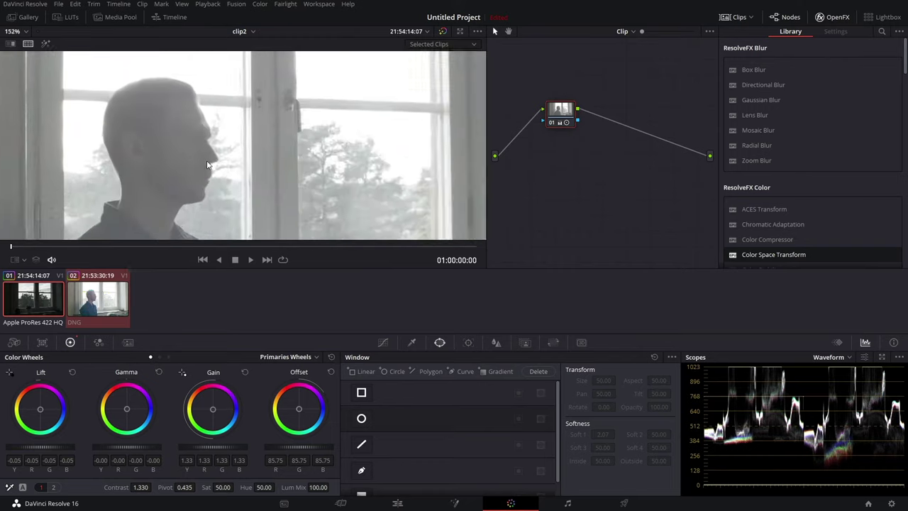
pyautogui.scroll(1, 184, 178)
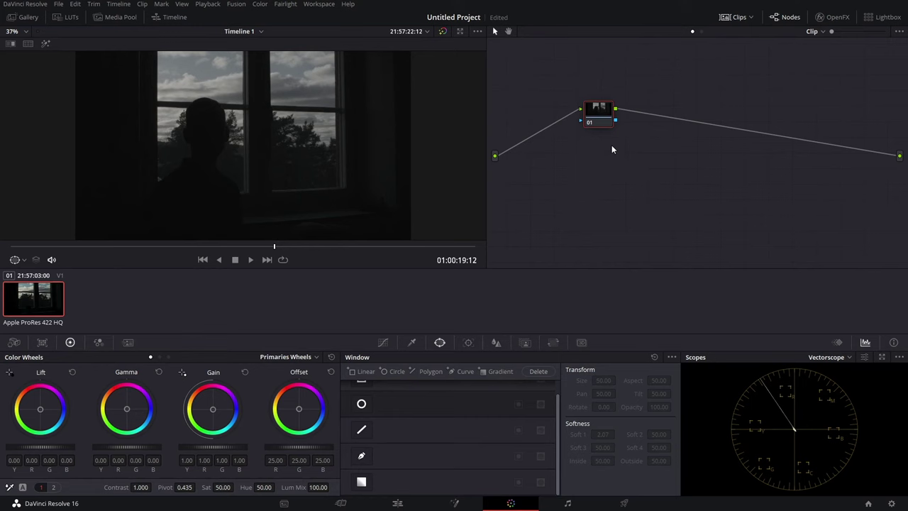
# Give node 01 an ACES Transform from Blackmagic Design Film to ACEScc
pyautogui.click(832, 18)
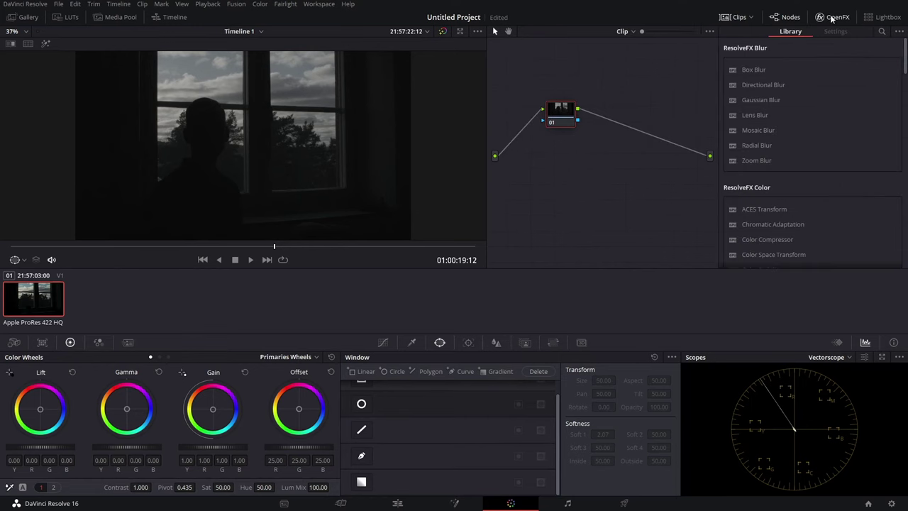
pyautogui.moveTo(754, 210); pyautogui.dragTo(560, 113)
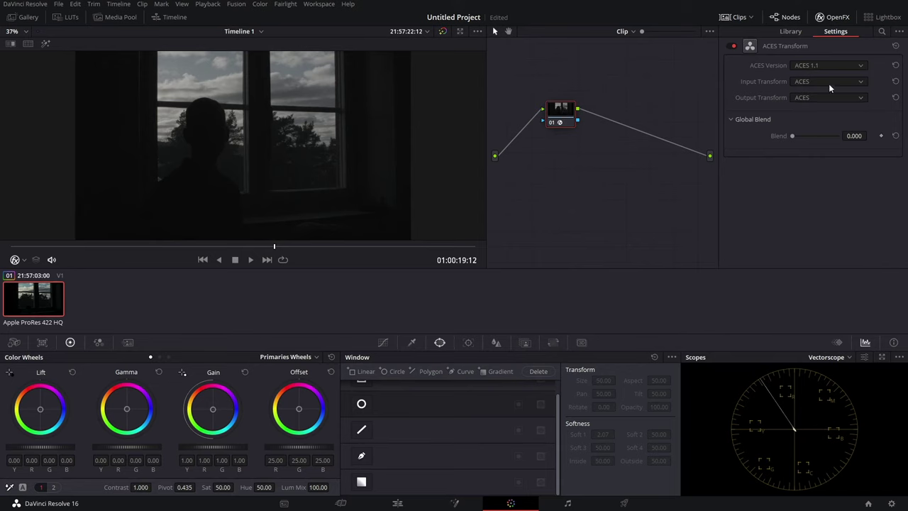
pyautogui.click(828, 84)
pyautogui.click(804, 165)
pyautogui.click(817, 97)
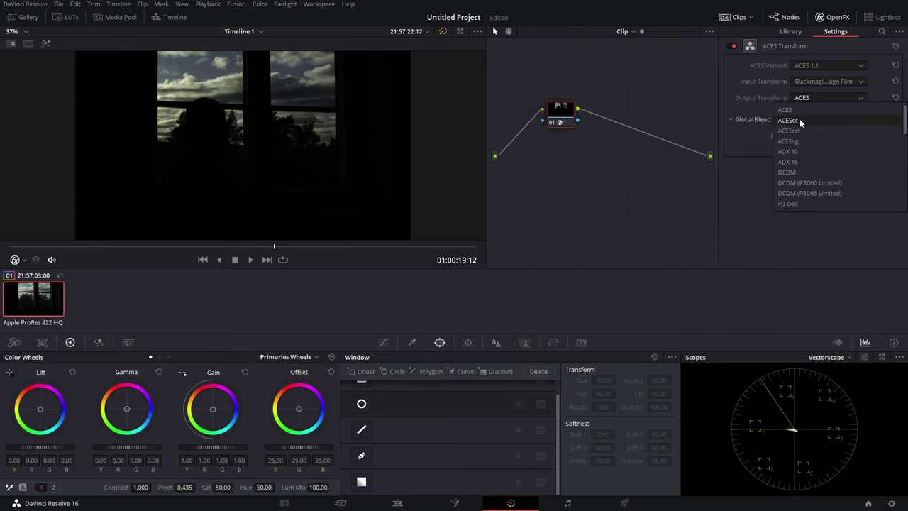
pyautogui.click(800, 122)
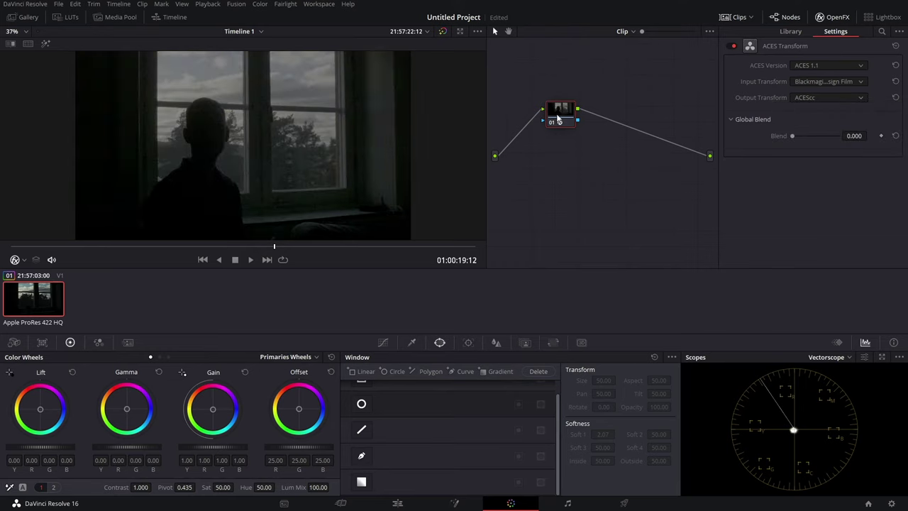
# Add node 02 converting ACEScc to Rec.709, then insert empty node 03 between them
pyautogui.hotkey('alt', 's')
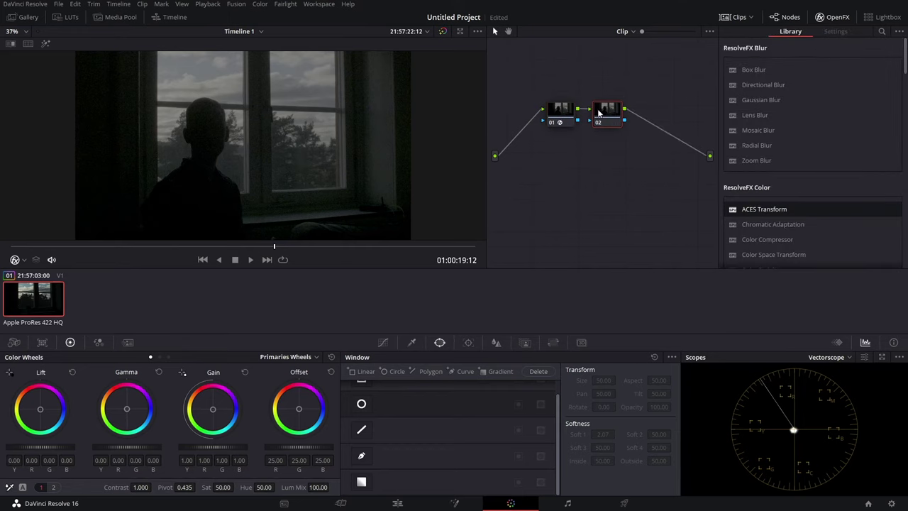
pyautogui.moveTo(591, 117); pyautogui.dragTo(677, 116)
pyautogui.moveTo(751, 210); pyautogui.dragTo(679, 112)
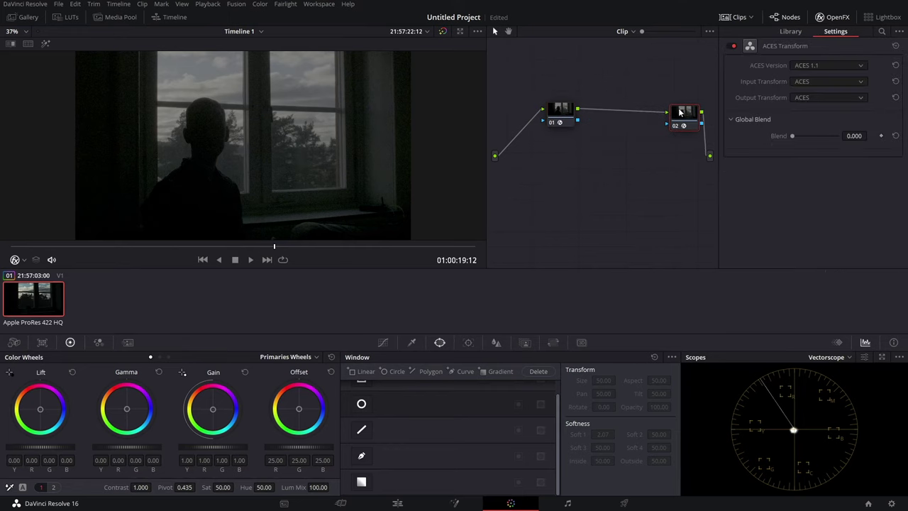
pyautogui.click(818, 79)
pyautogui.click(789, 106)
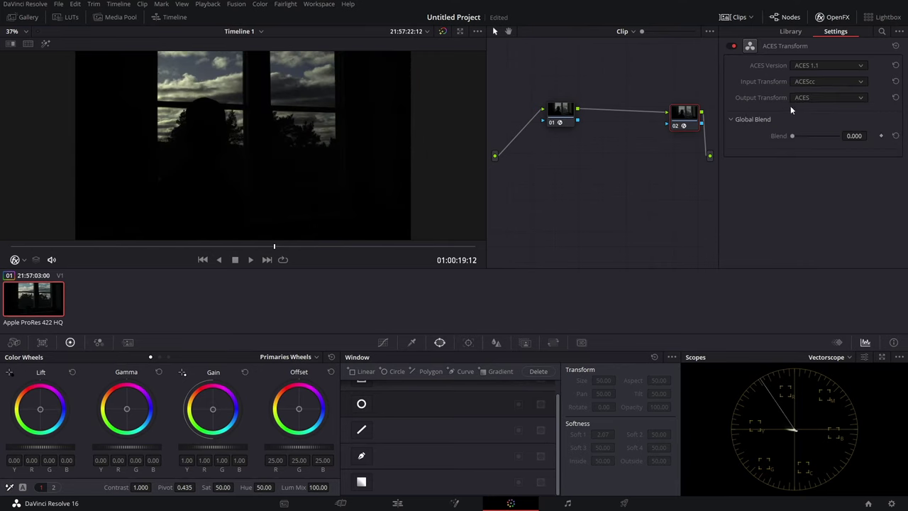
pyautogui.click(806, 99)
pyautogui.scroll(-8, 802, 202)
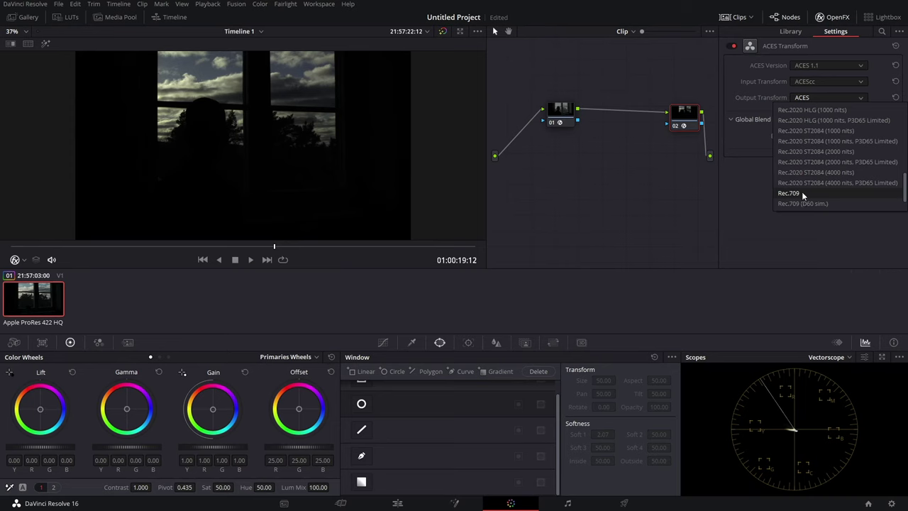
pyautogui.click(802, 193)
pyautogui.moveTo(564, 123); pyautogui.dragTo(599, 105)
pyautogui.hotkey('alt', 's')
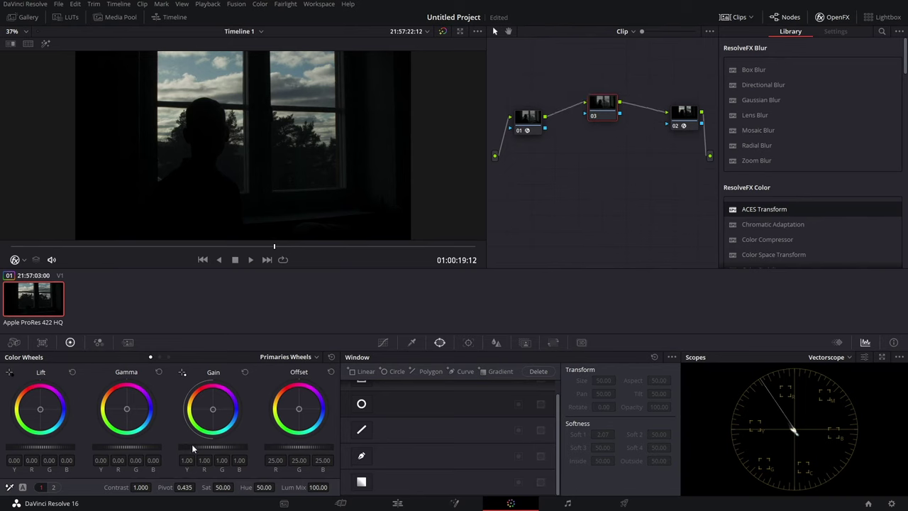
# Raise node 03's Offset to 45.50
pyautogui.moveTo(294, 449)
pyautogui.mouseDown()
pyautogui.moveTo(334, 449)
pyautogui.moveTo(284, 444)
pyautogui.mouseUp()
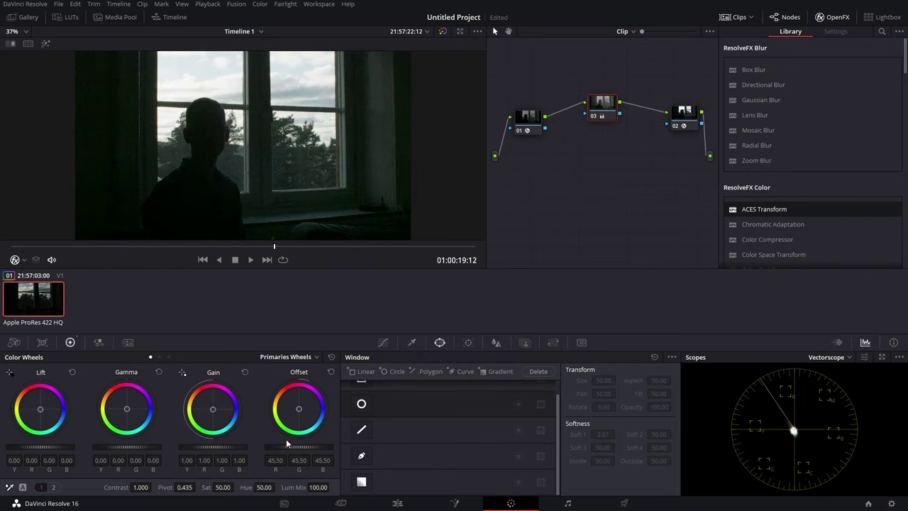